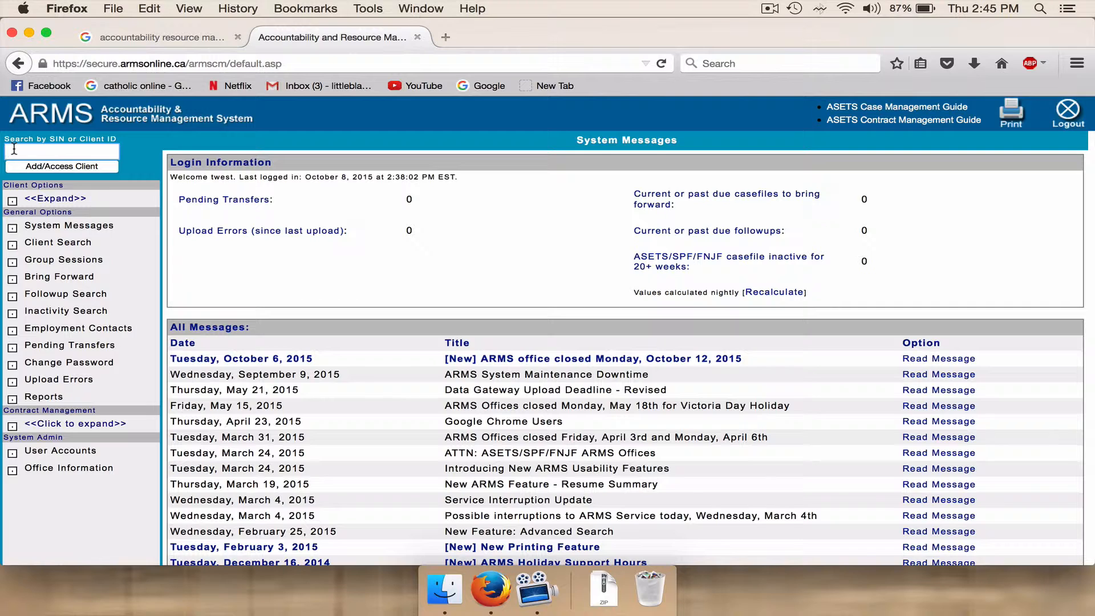
Open the existing client's record using their SIN and review the client and contact information.
click(50, 167)
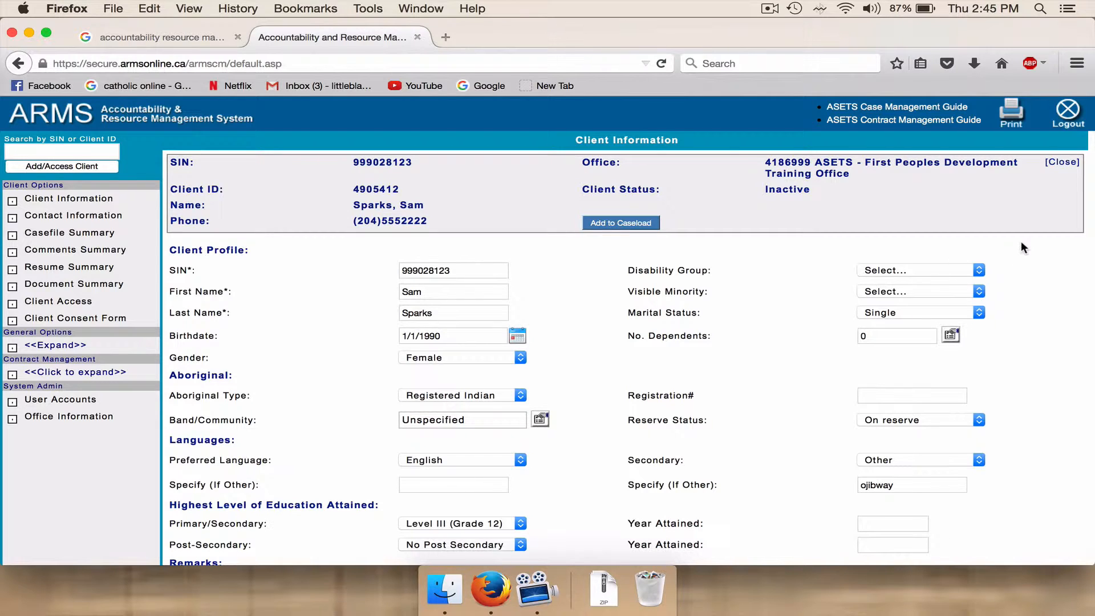
scroll(1020, 245, down, 3)
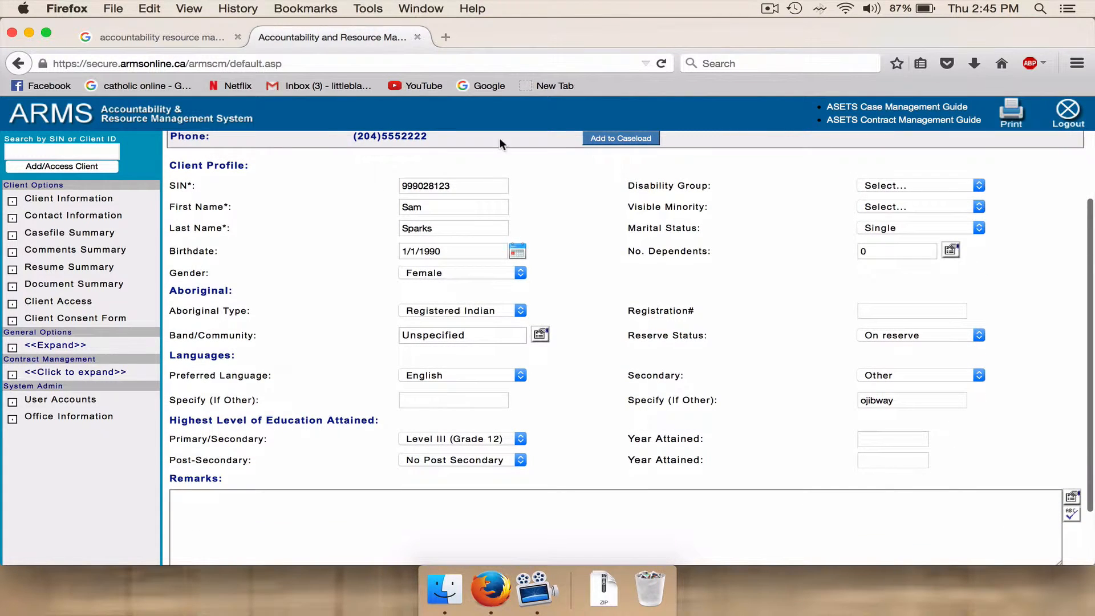
click(69, 216)
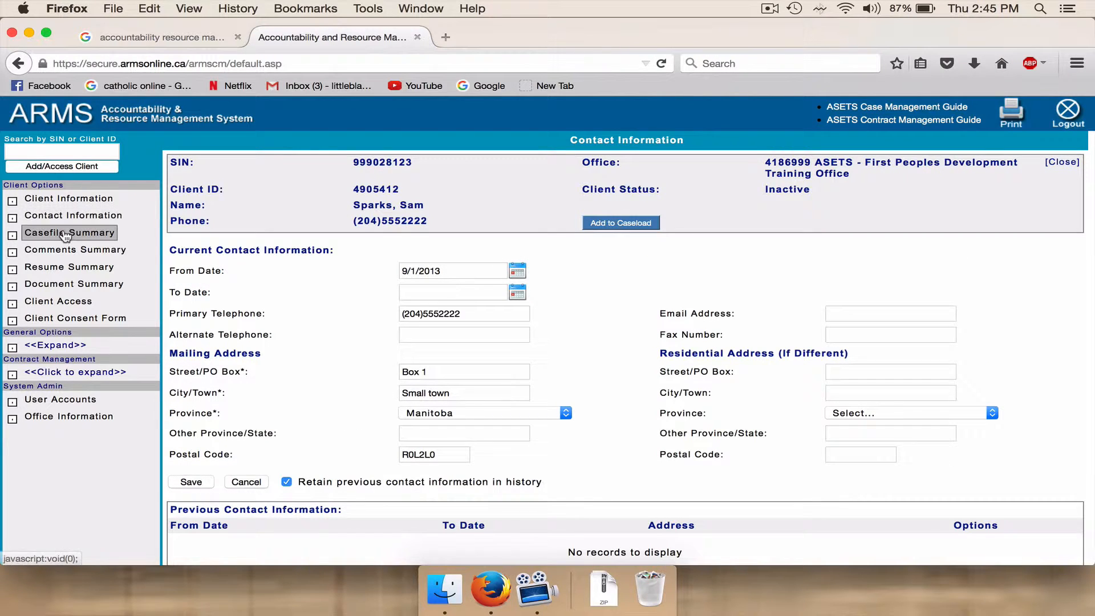
Create and save a new casefile for the client with start date 10/8/2015 and client type Other.
click(64, 234)
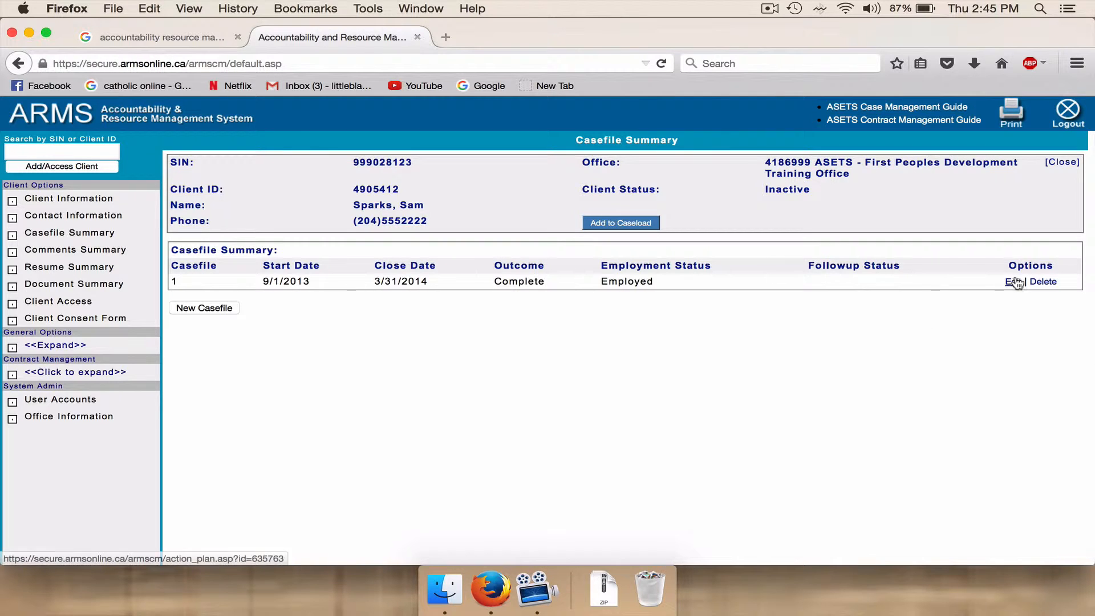
click(208, 308)
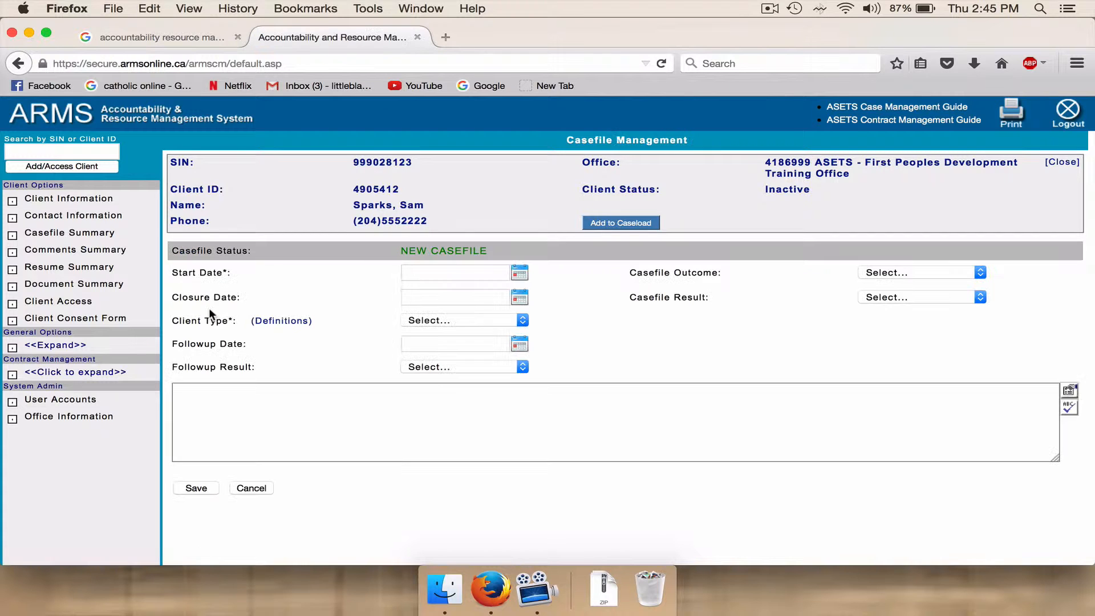
click(418, 271)
text(0)
click(514, 275)
click(508, 335)
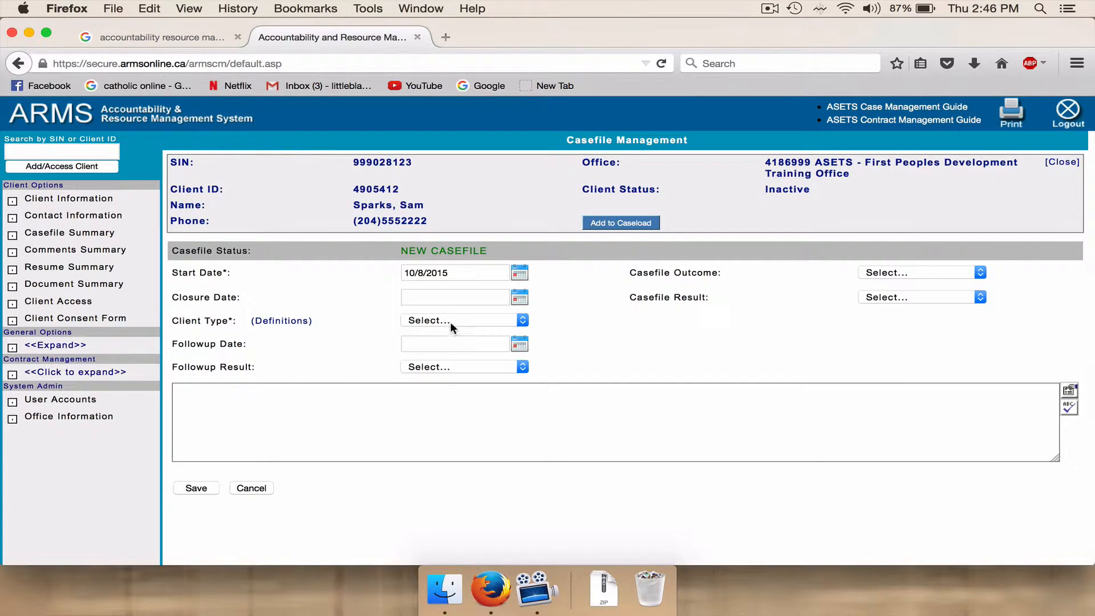
click(521, 321)
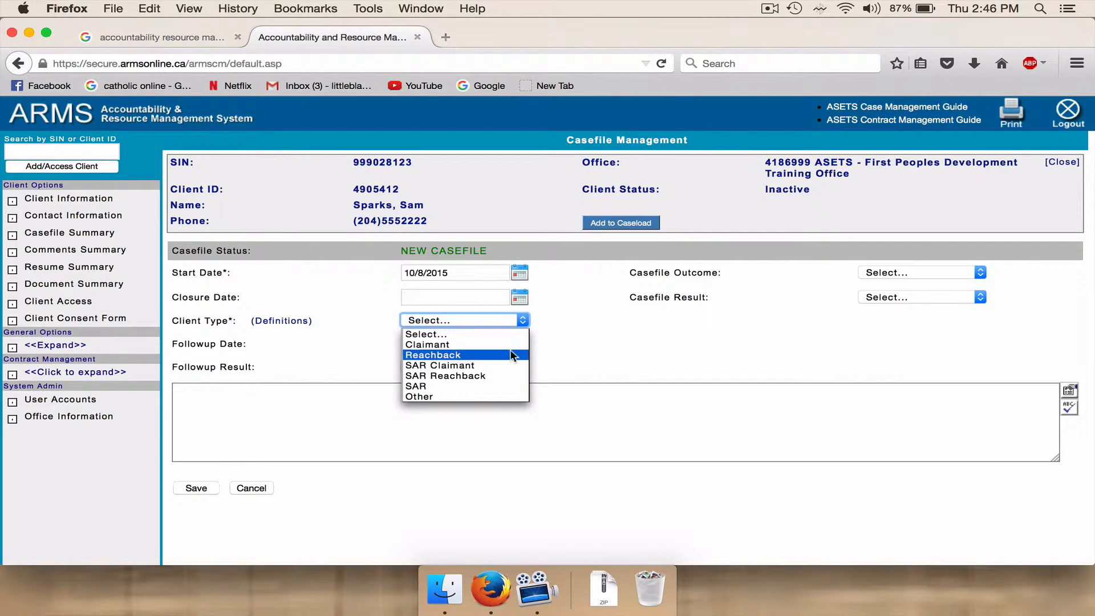
click(503, 397)
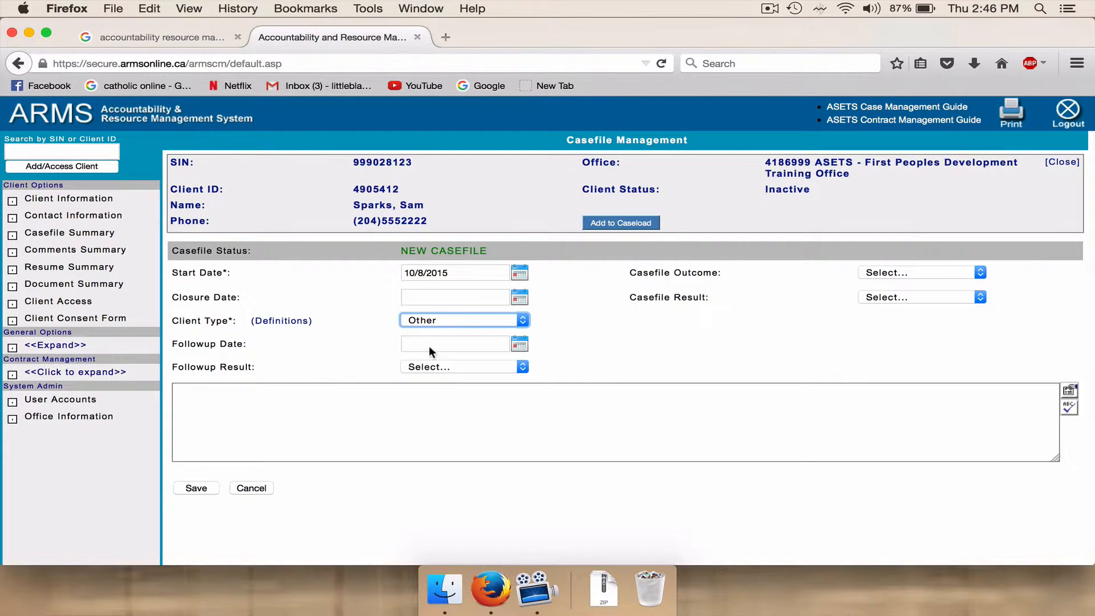
click(195, 488)
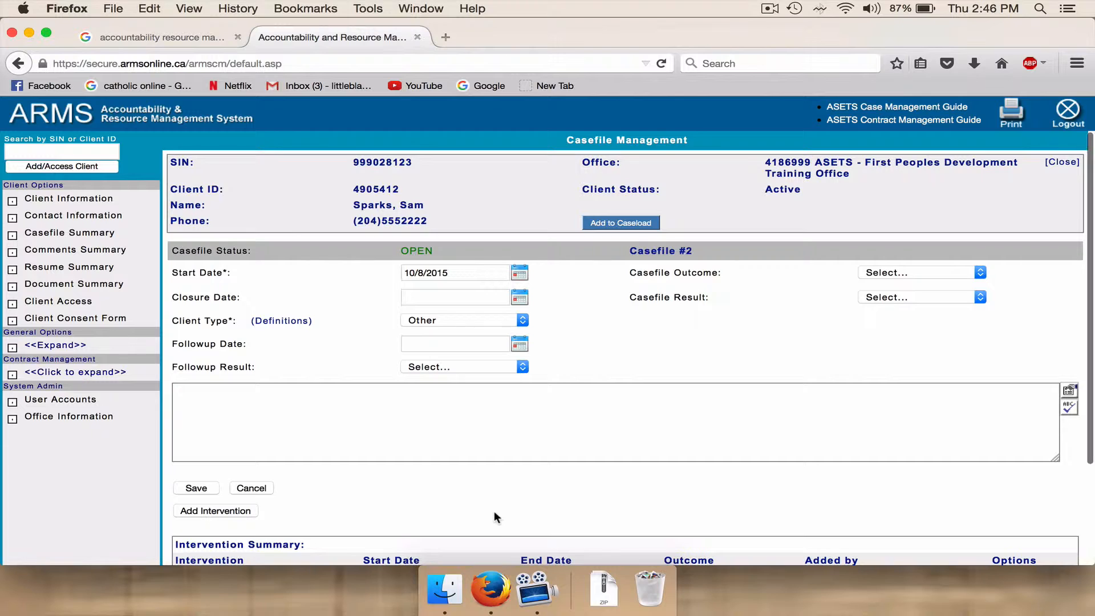
Add an intervention of type Client Assessment (ASETS/SPF/FNJF) to the open casefile.
drag(494, 511, 501, 560)
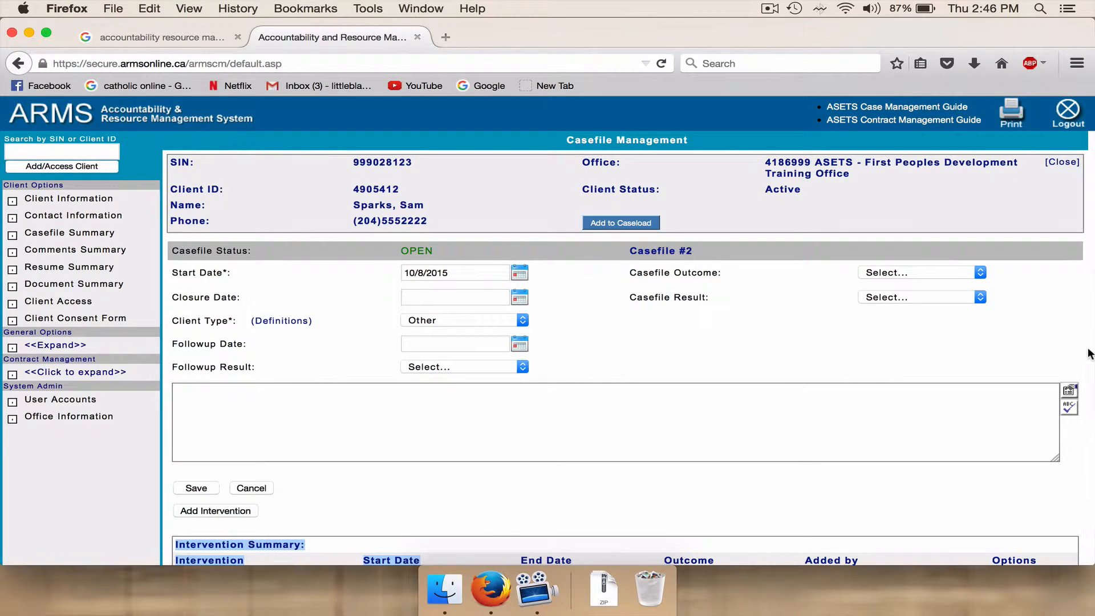
click(1088, 349)
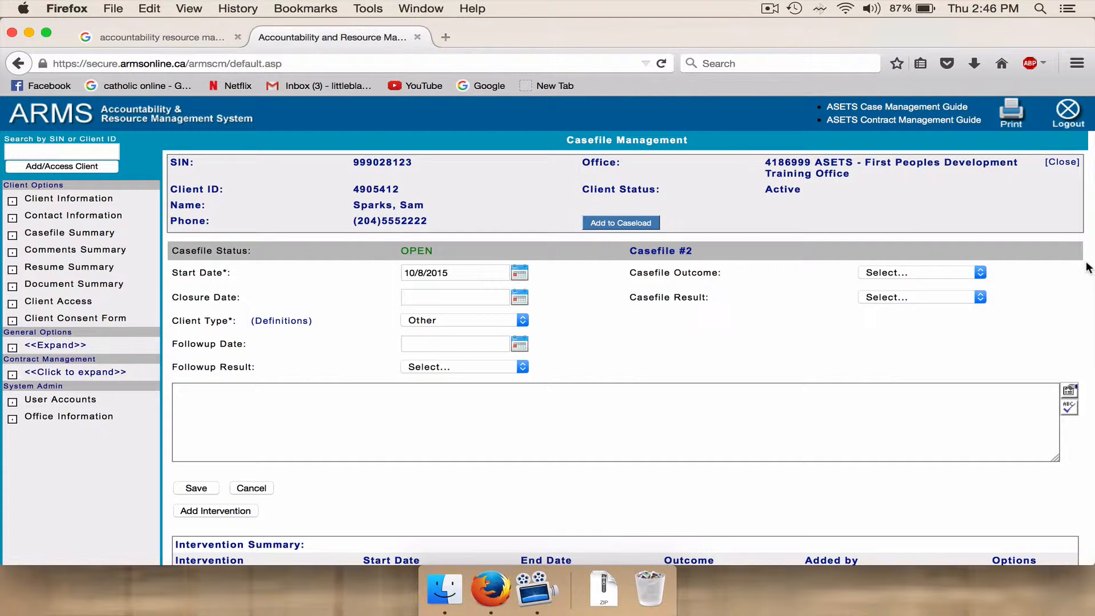
drag(1088, 268, 1091, 411)
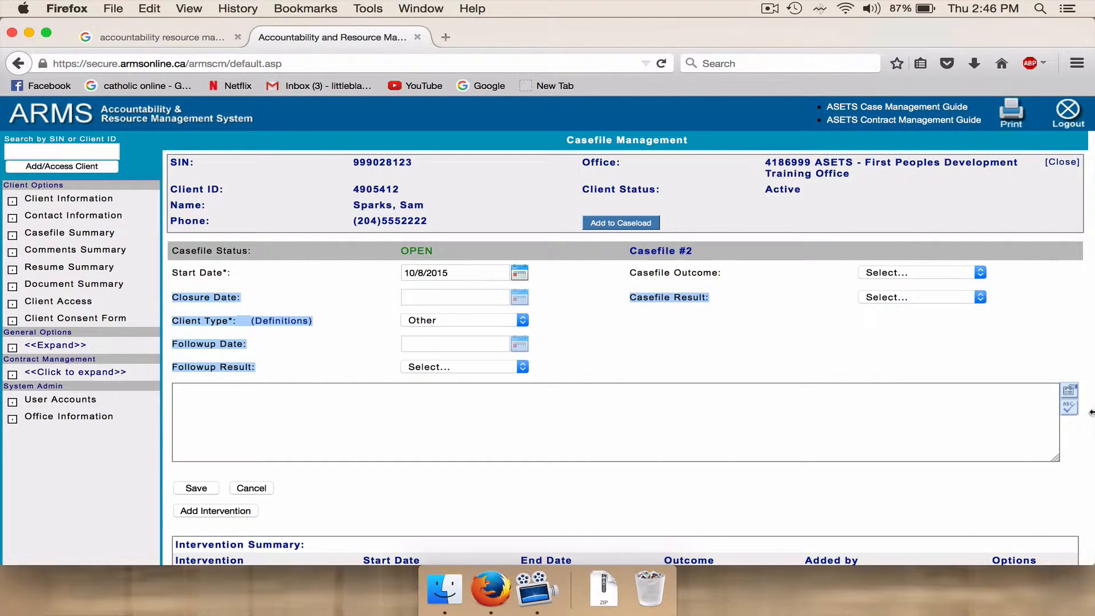
scroll(494, 377, down, 5)
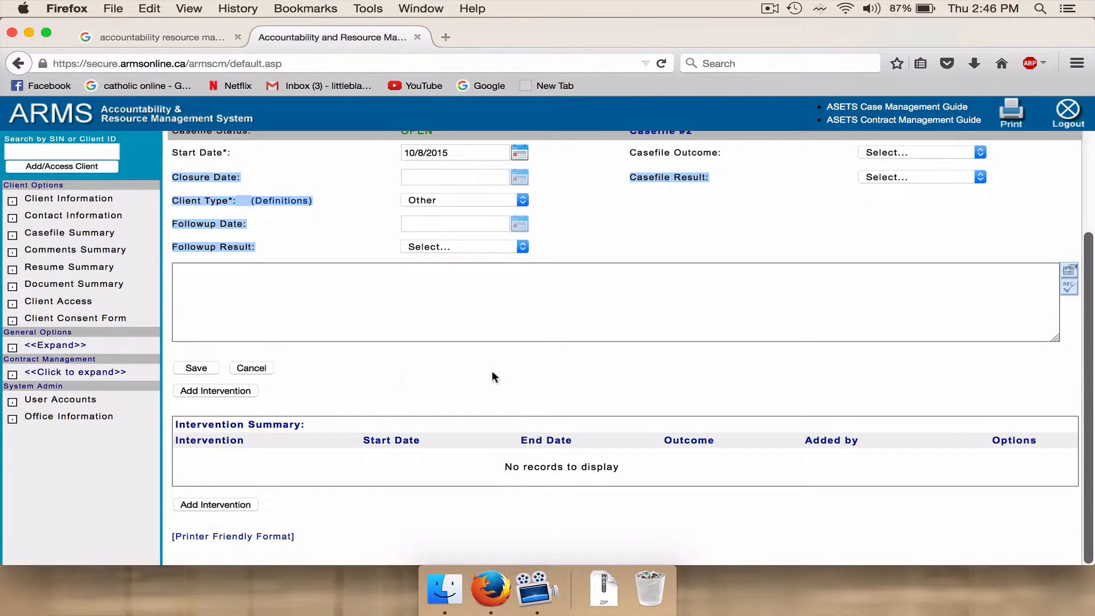
click(224, 390)
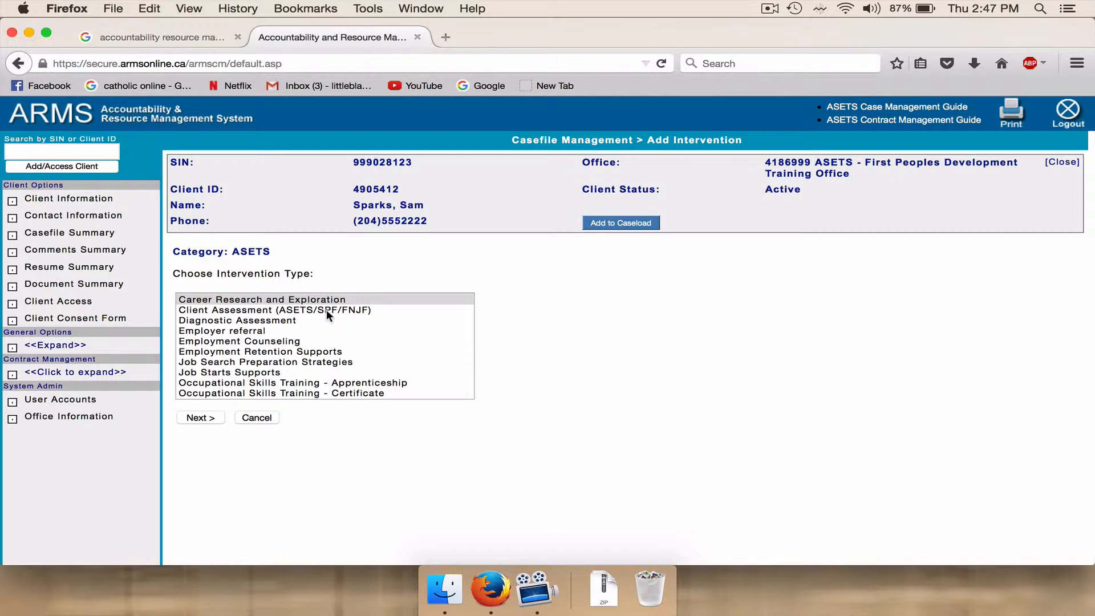
click(326, 310)
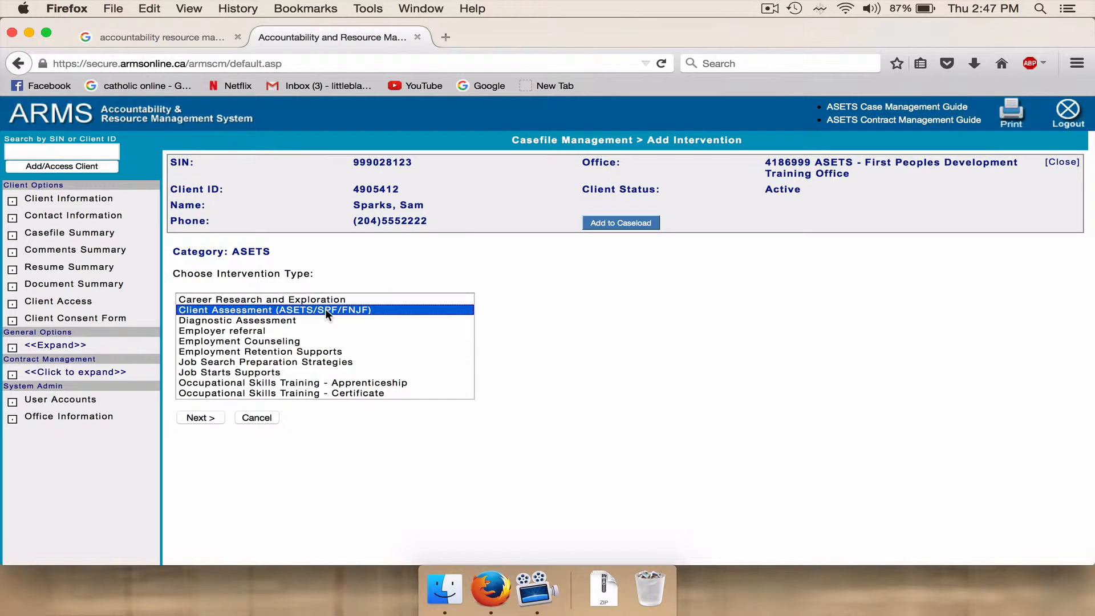
click(201, 417)
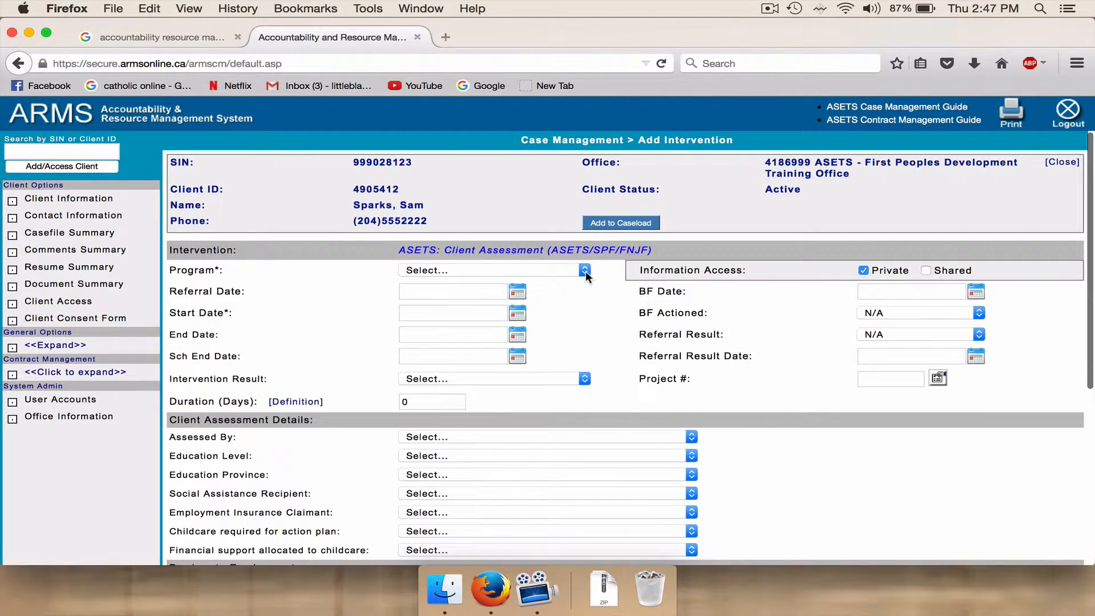
Set the intervention's program to ASETS-CRF, its start and end dates to 10/08/2015, and its result to Completed.
click(585, 272)
click(572, 295)
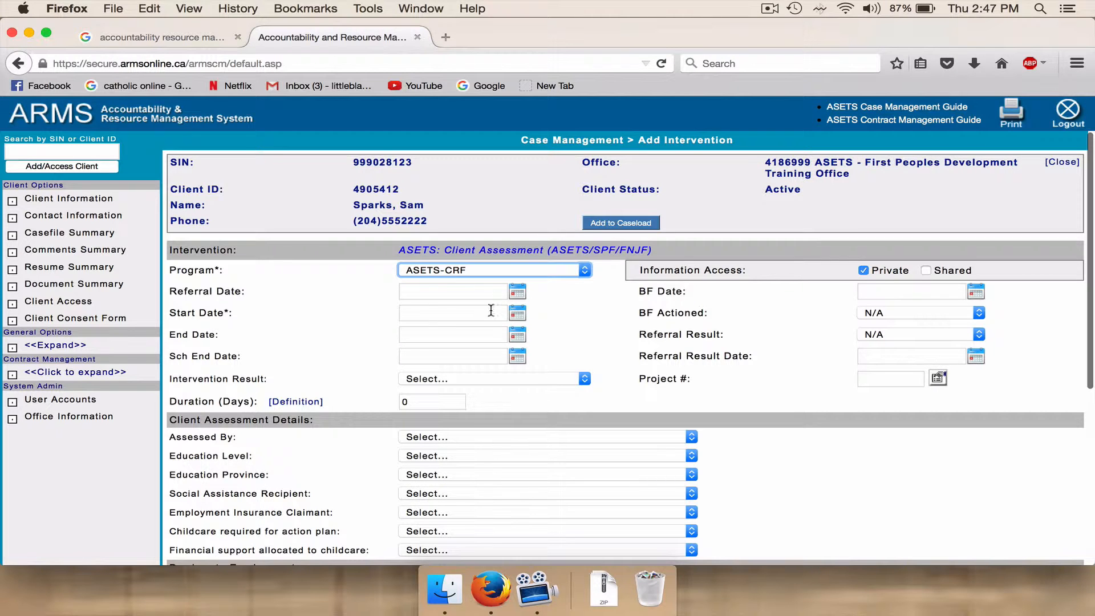
click(425, 315)
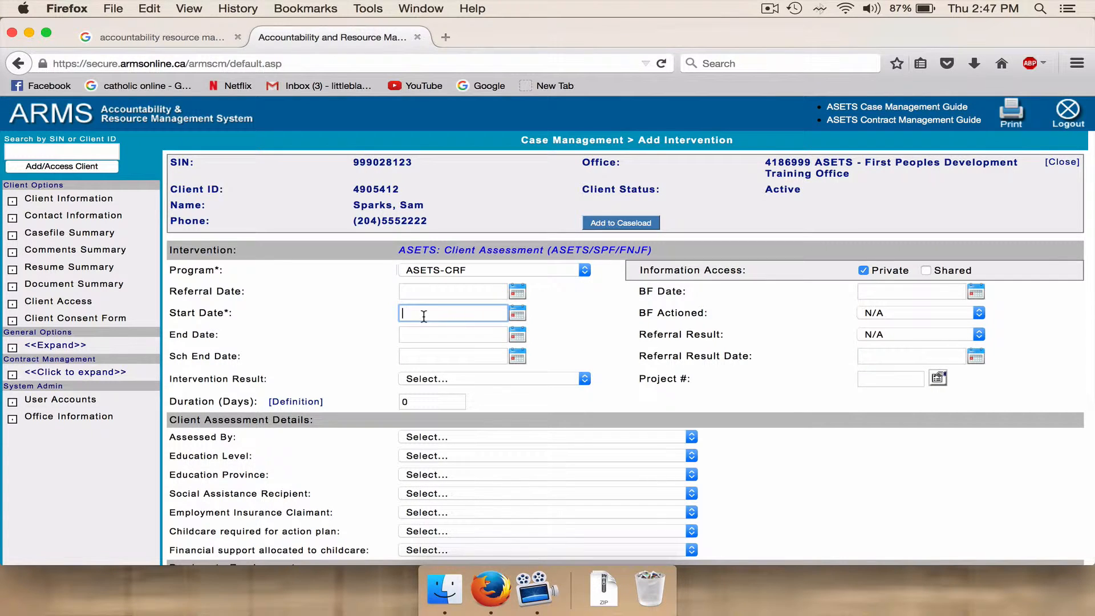
text(10/08/2015)
click(404, 334)
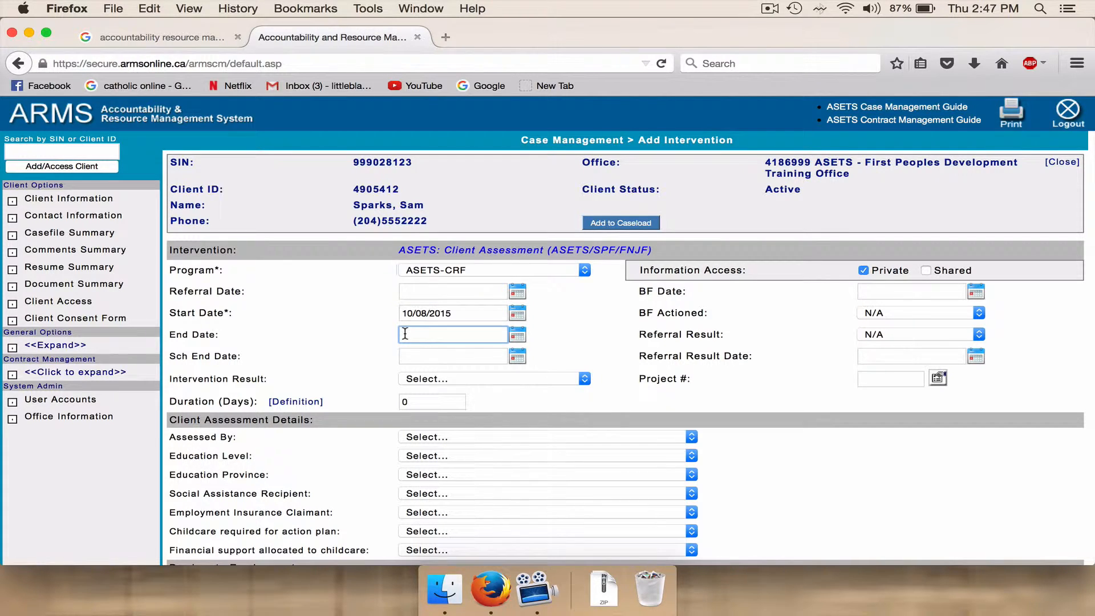
text(10/08/2015)
click(589, 378)
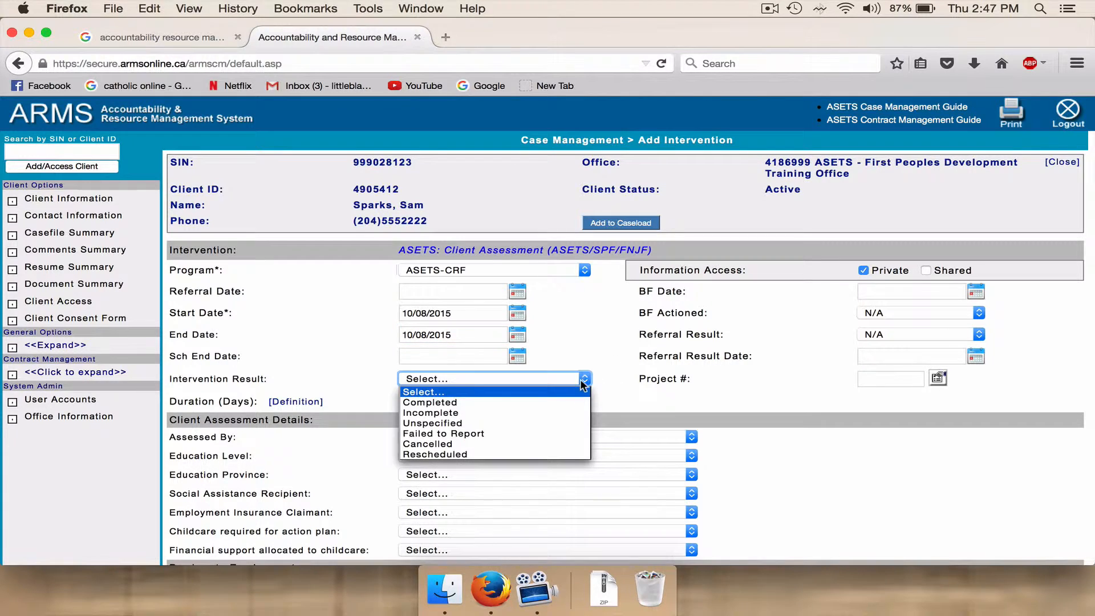
click(563, 402)
Fill in the assessor's name, education level Grade 11-12 (Sec IV-V) and education province Manitoba in the client assessment details.
click(691, 437)
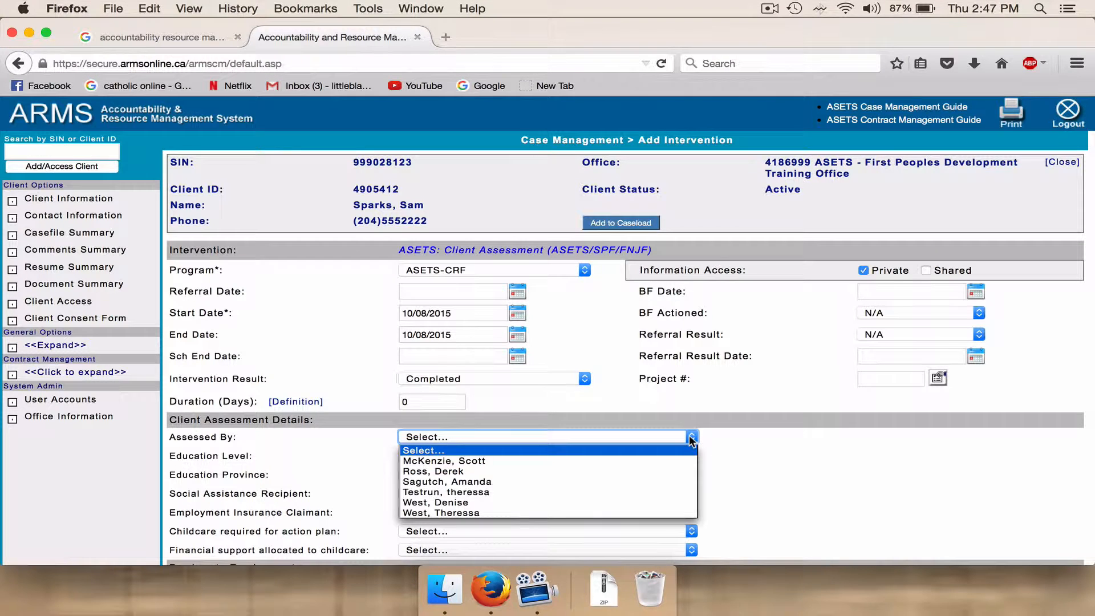
click(658, 513)
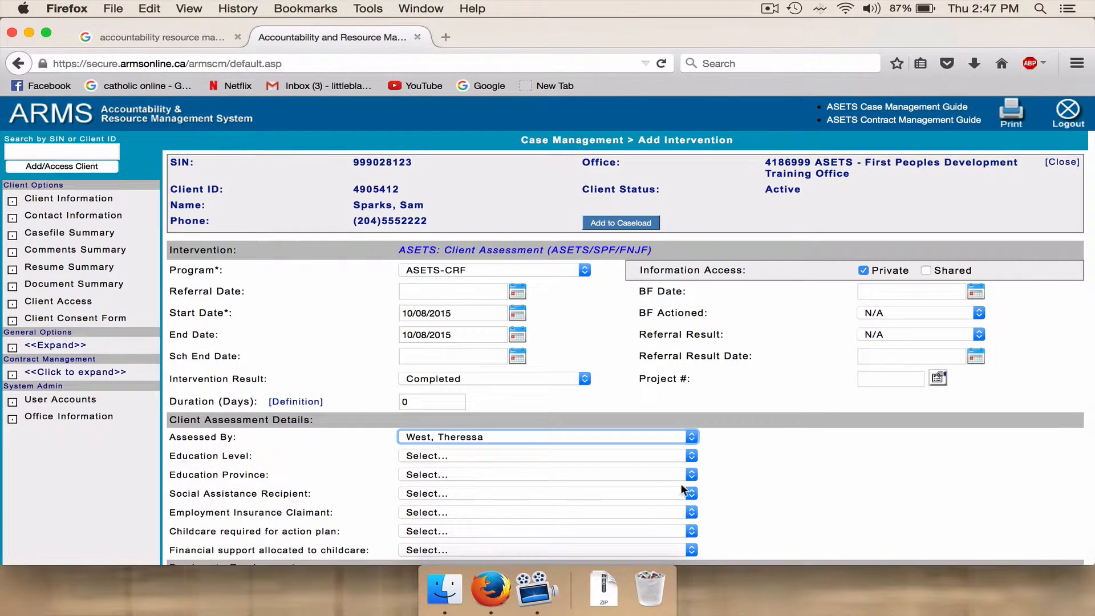
click(692, 456)
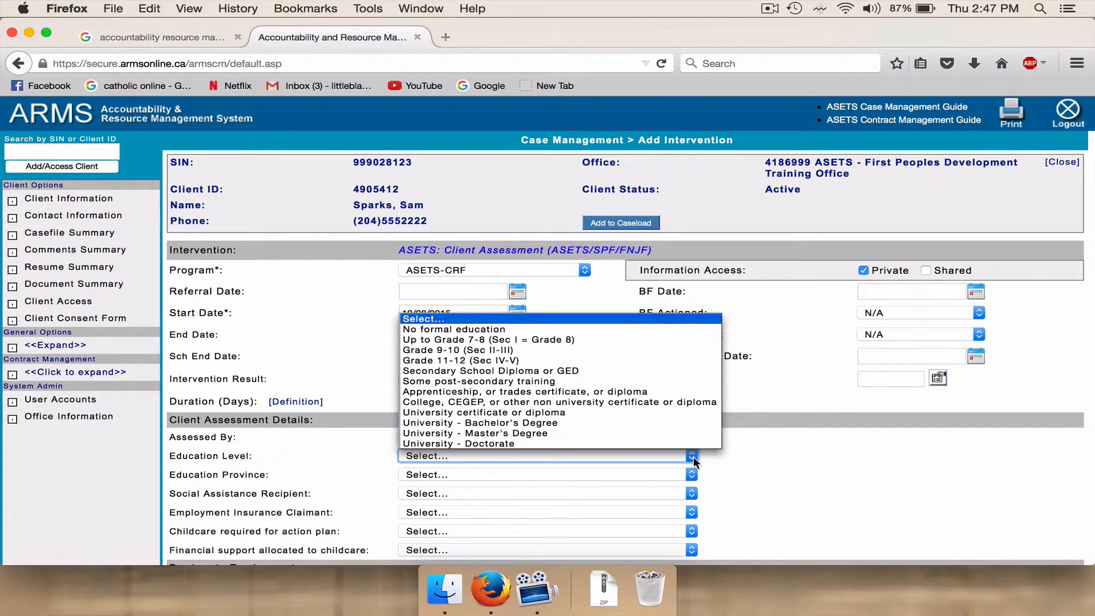
click(676, 359)
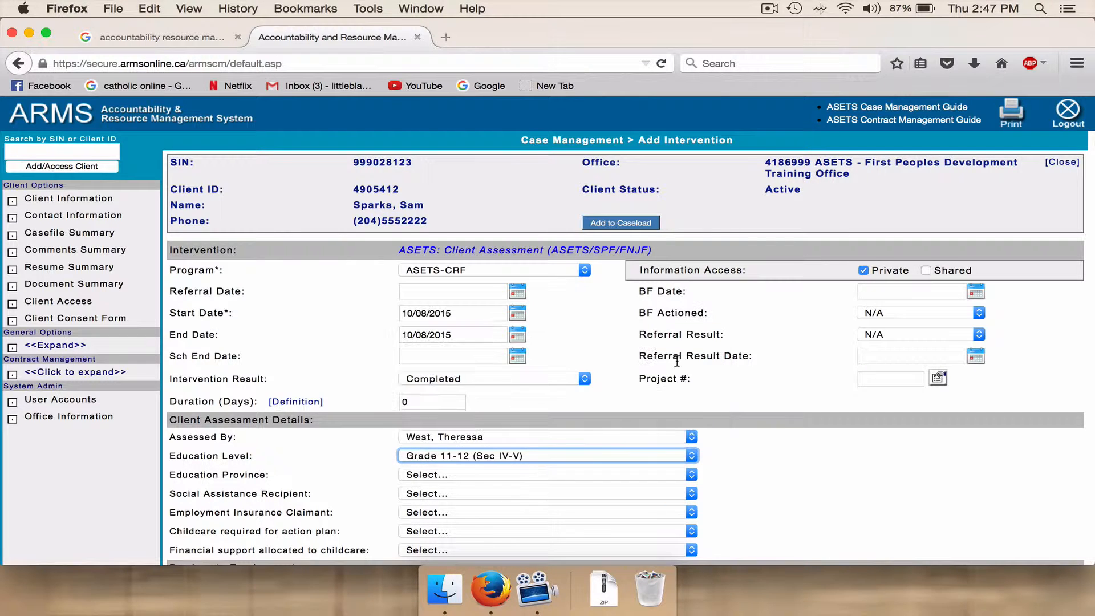
click(693, 475)
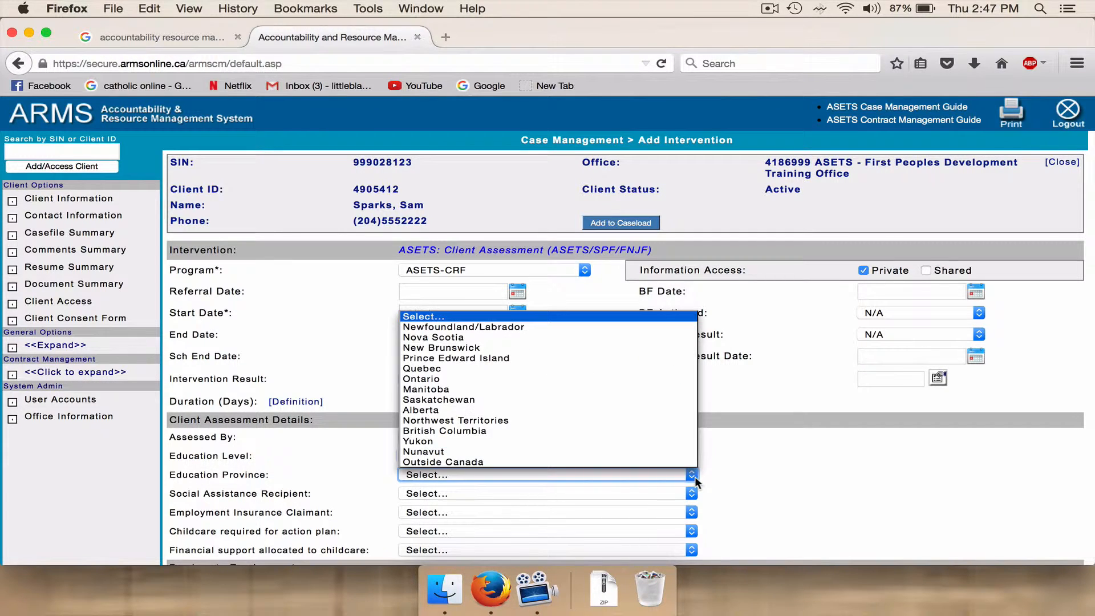
click(675, 389)
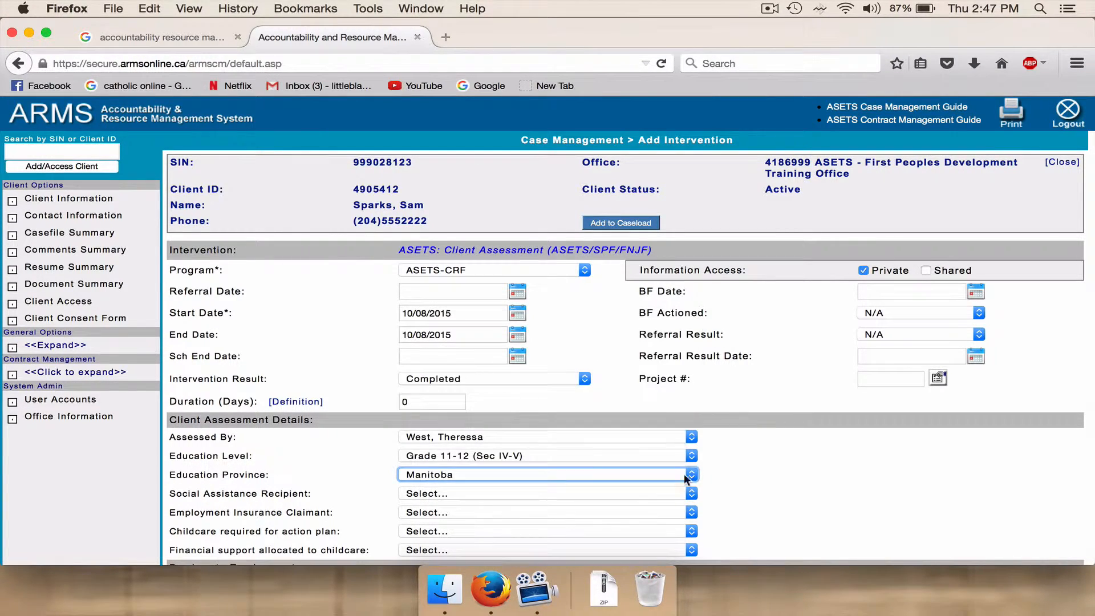
Set the Employment Insurance Claimant status to Non-insured client.
click(1091, 252)
scroll(1091, 252, down, 5)
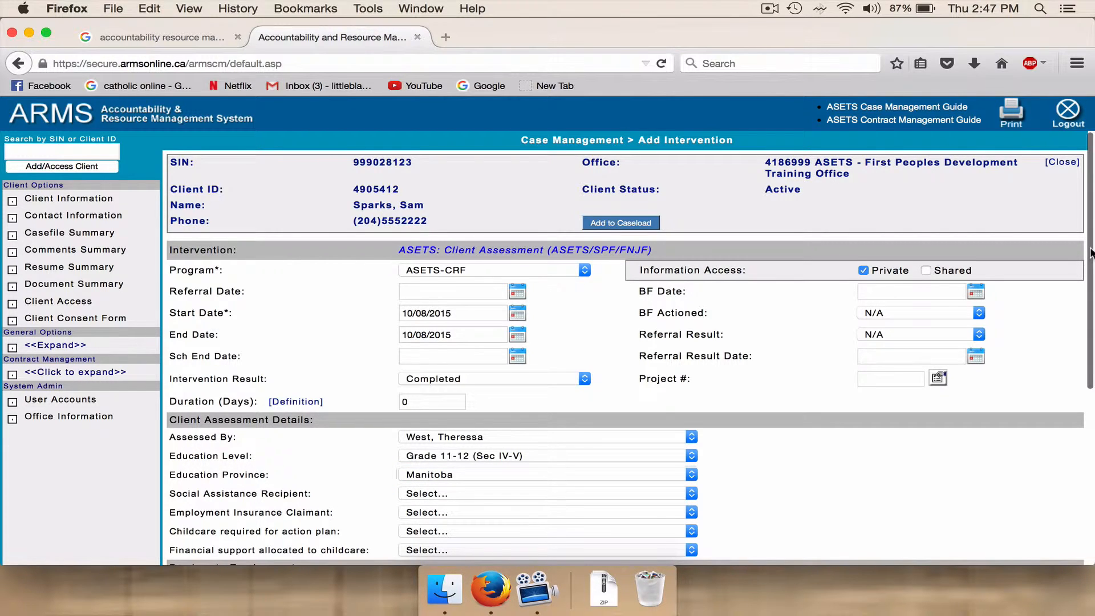
scroll(1091, 254, down, 1)
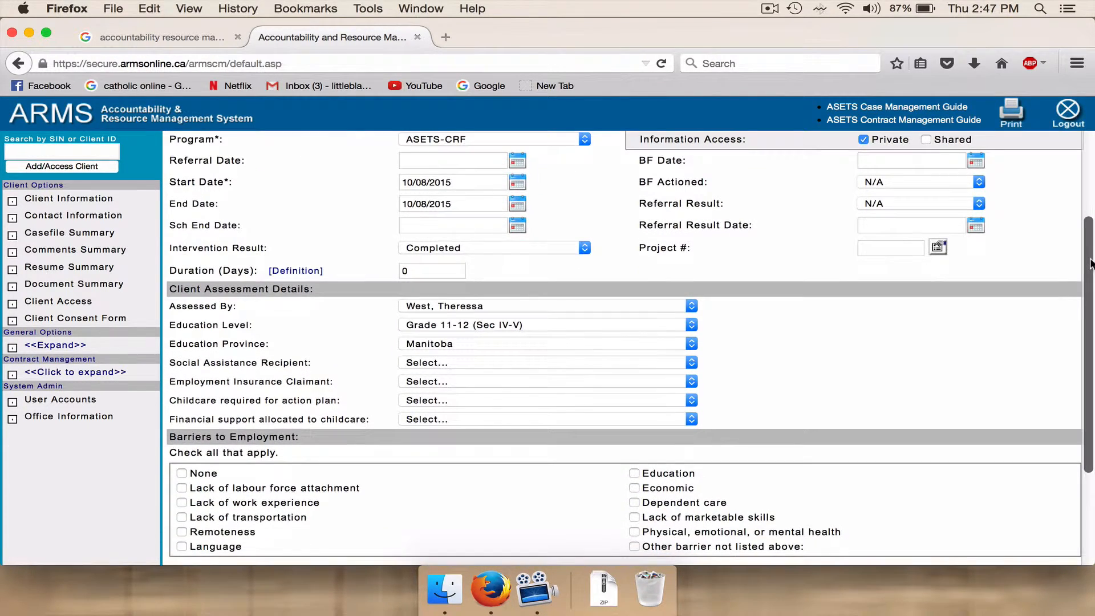
click(691, 385)
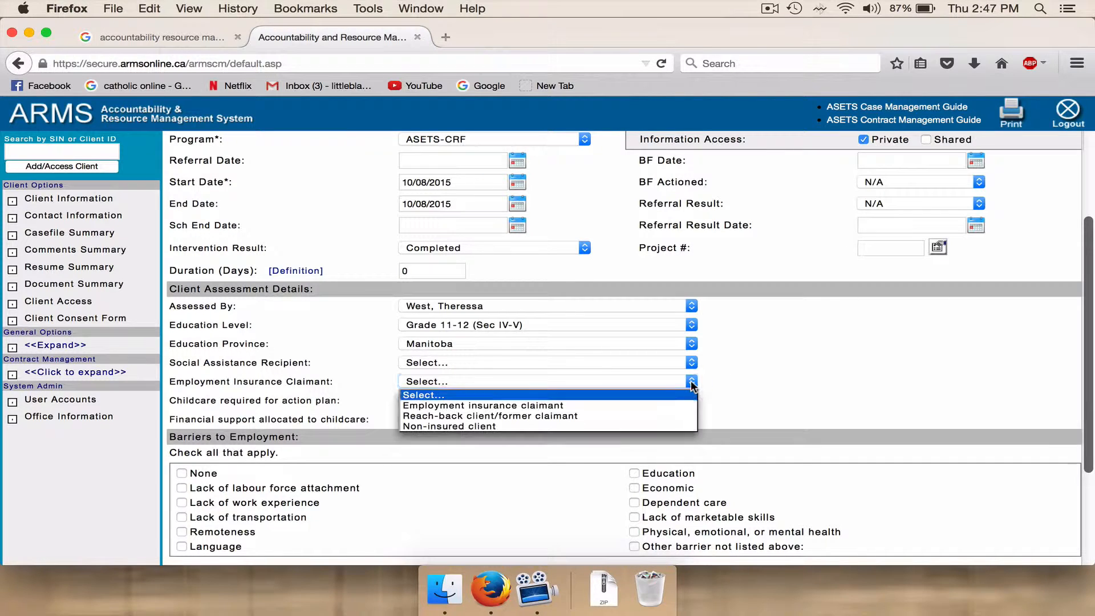
click(687, 425)
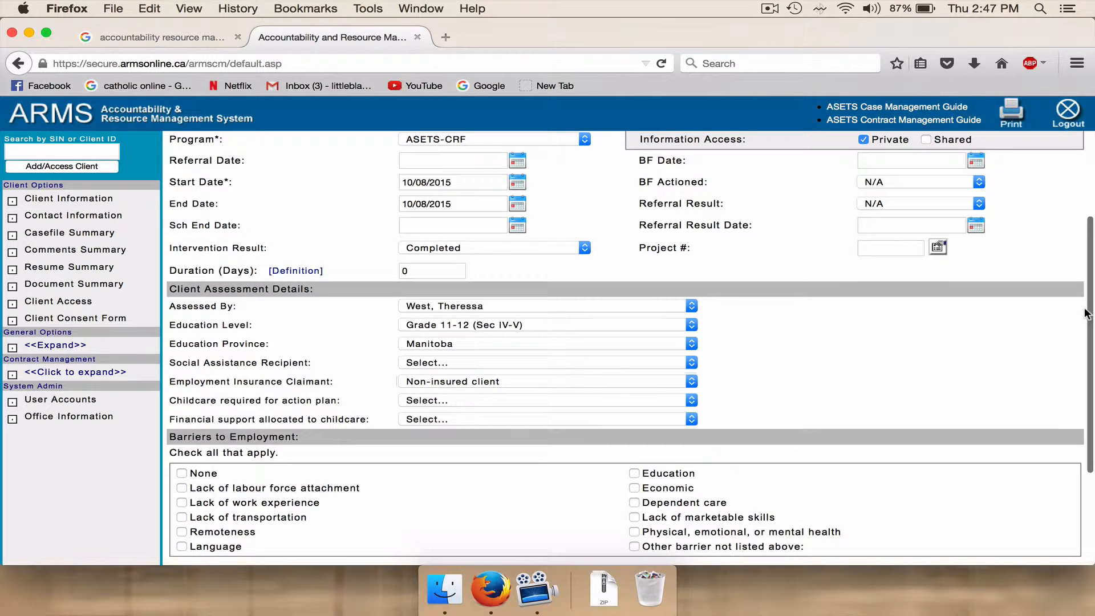
Try to save the client assessment intervention.
scroll(1083, 314, down, 3)
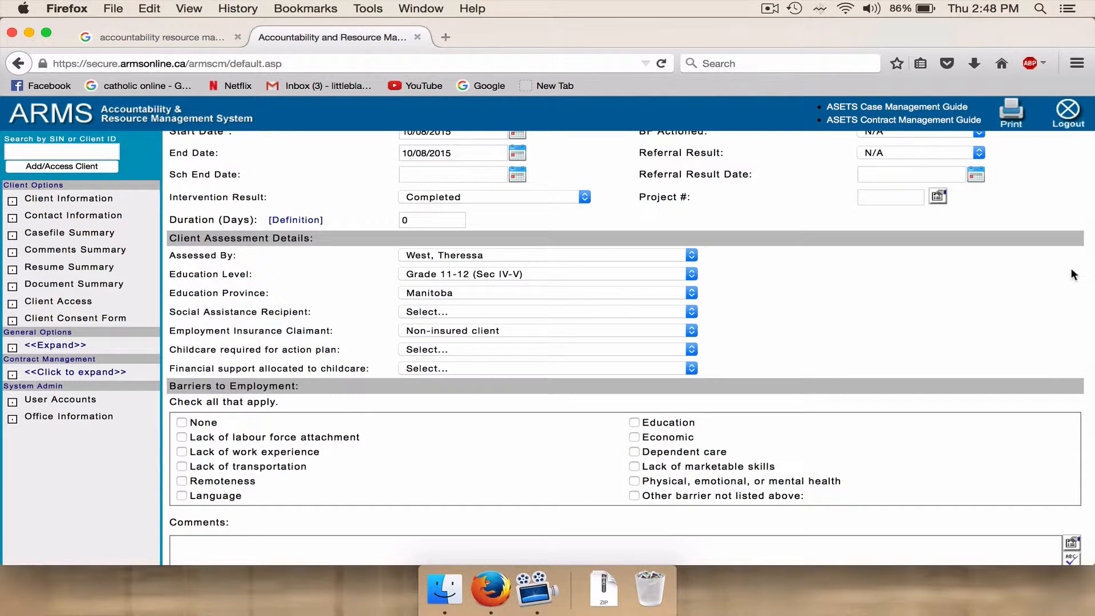
scroll(1087, 281, down, 3)
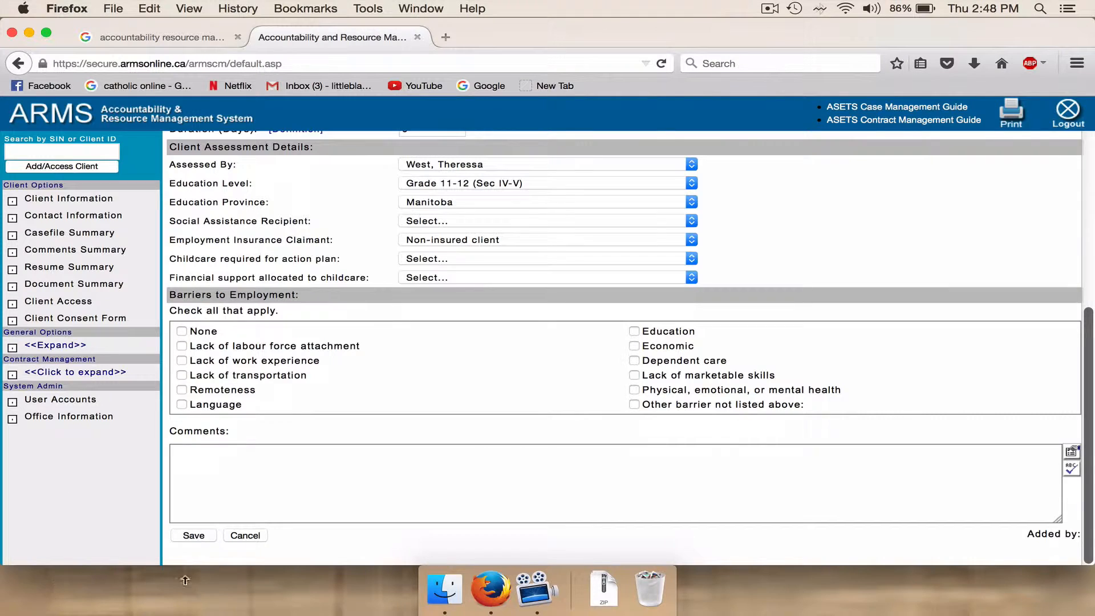
click(198, 535)
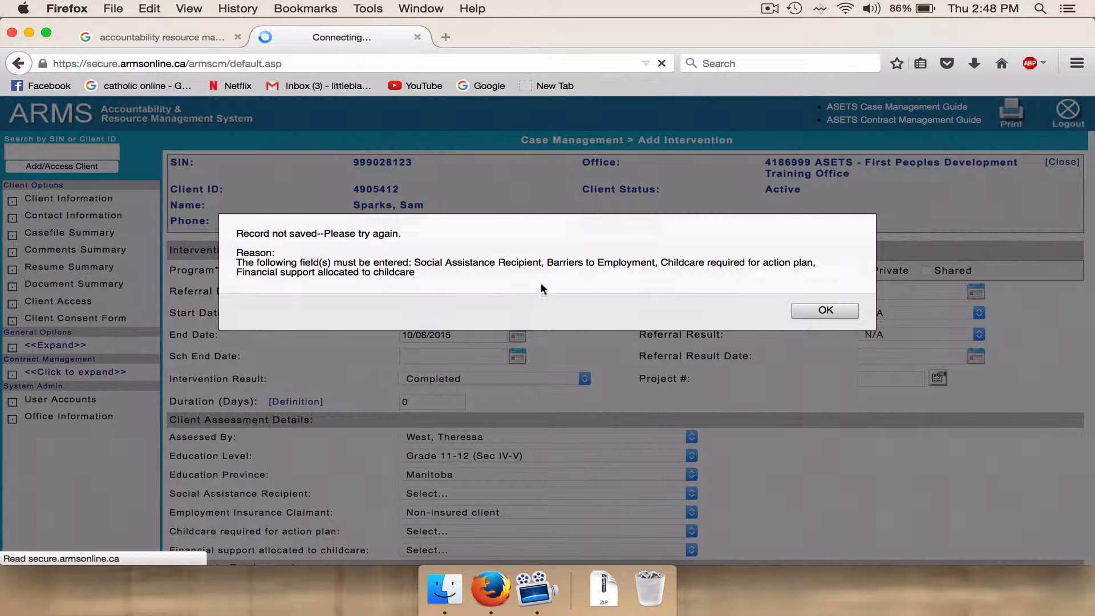
click(824, 311)
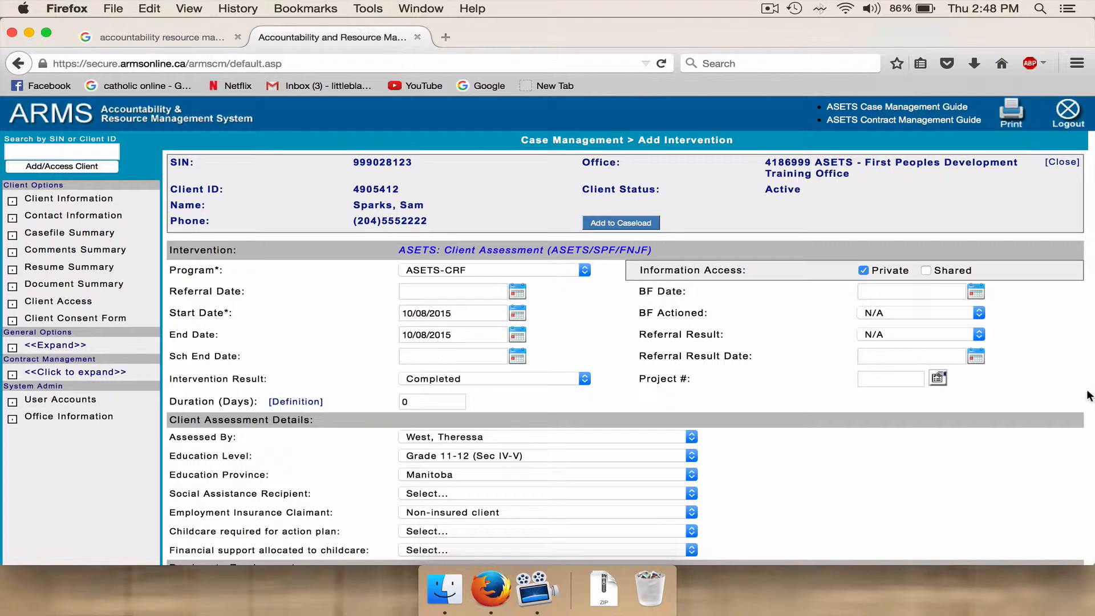
Set Social Assistance Recipient and Childcare required for action plan to No, and Financial support allocated to childcare to Not applicable.
drag(1087, 400, 1077, 451)
click(1063, 340)
scroll(836, 321, down, 10)
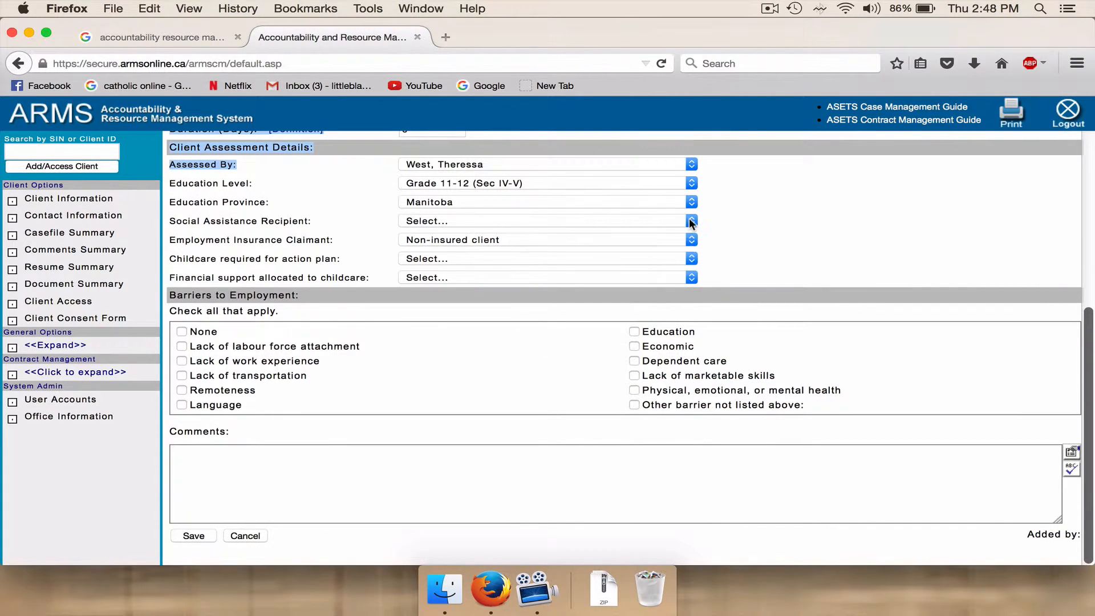
click(691, 223)
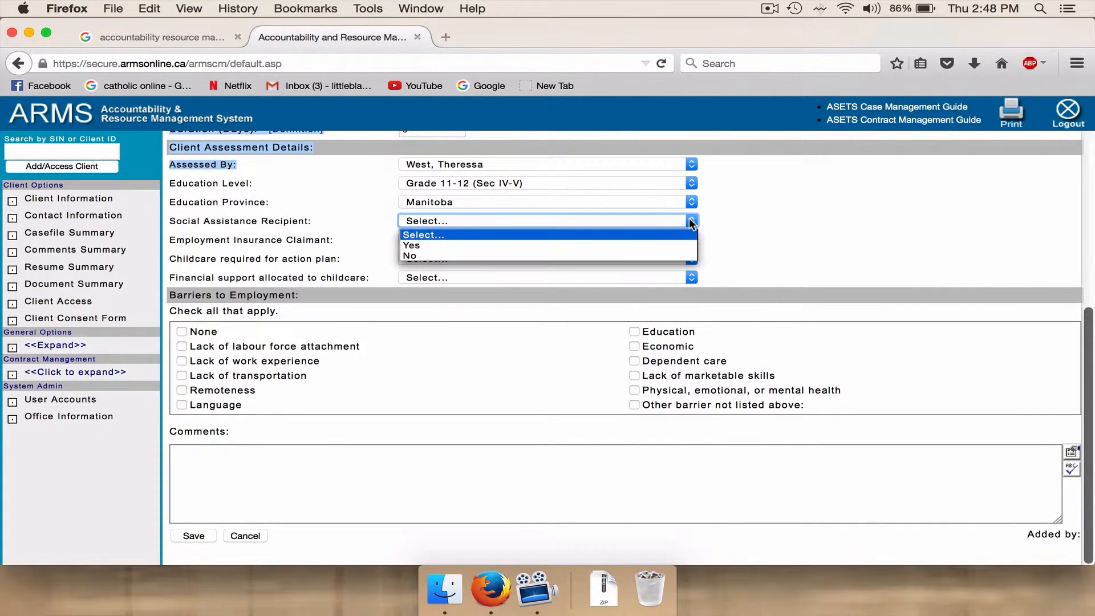
click(682, 256)
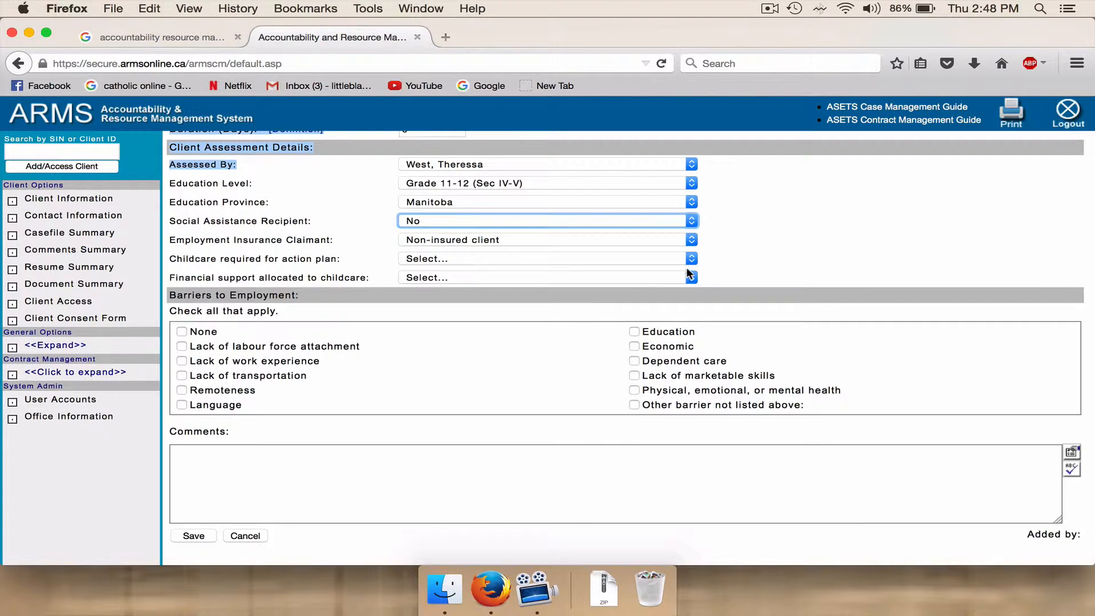
click(691, 259)
click(689, 293)
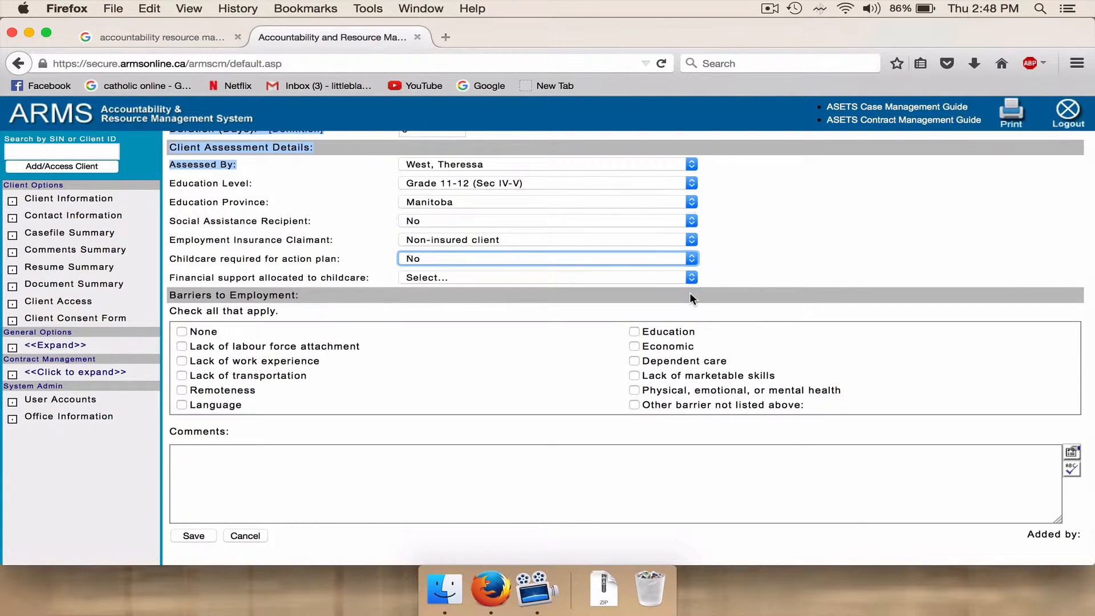
click(692, 279)
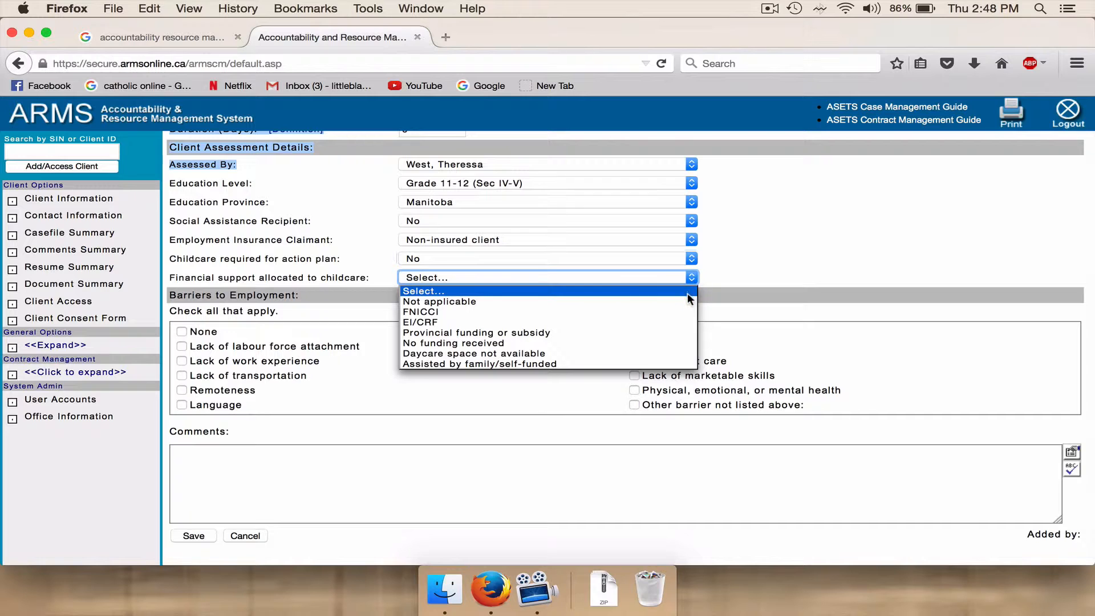
click(683, 300)
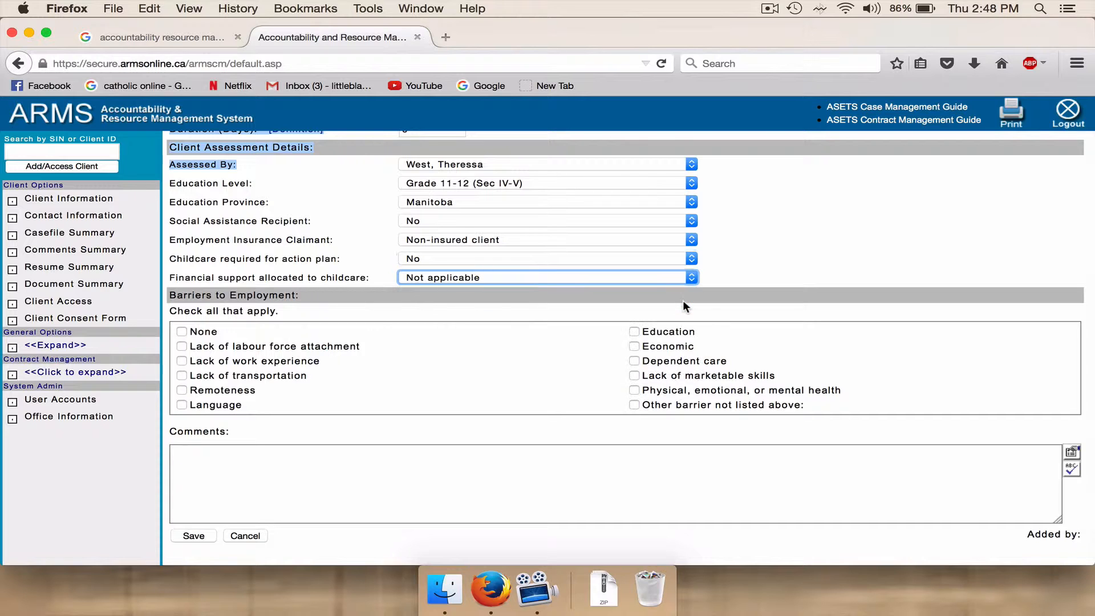
Mark None as the barrier to employment and save the client assessment intervention.
click(182, 331)
click(182, 331)
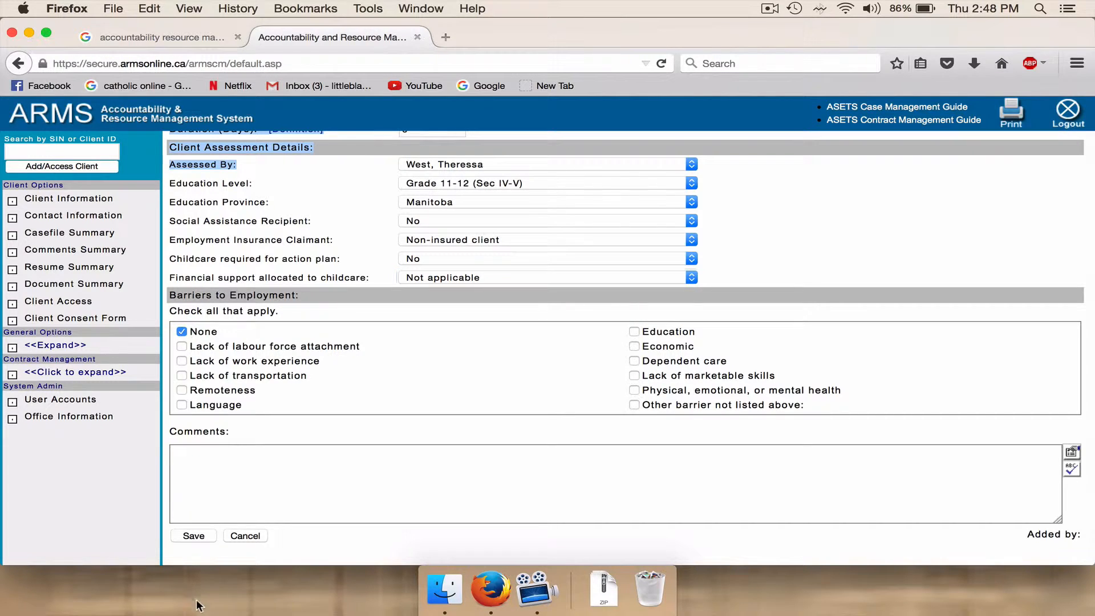
click(193, 535)
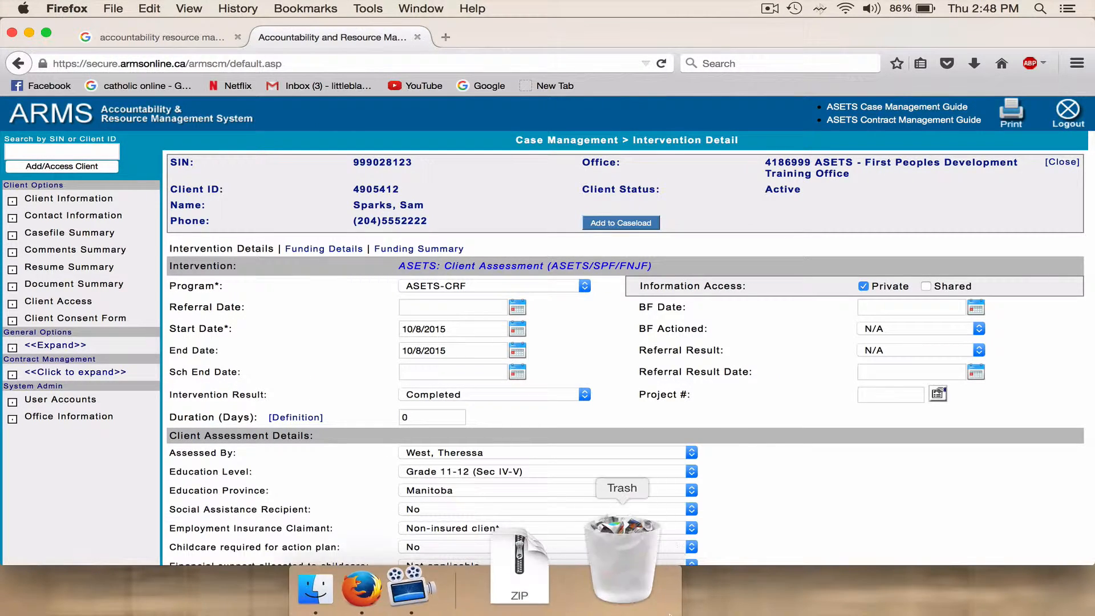
Return to the casefile and add a new intervention of the type Employment Retention Supports.
scroll(886, 469, down, 5)
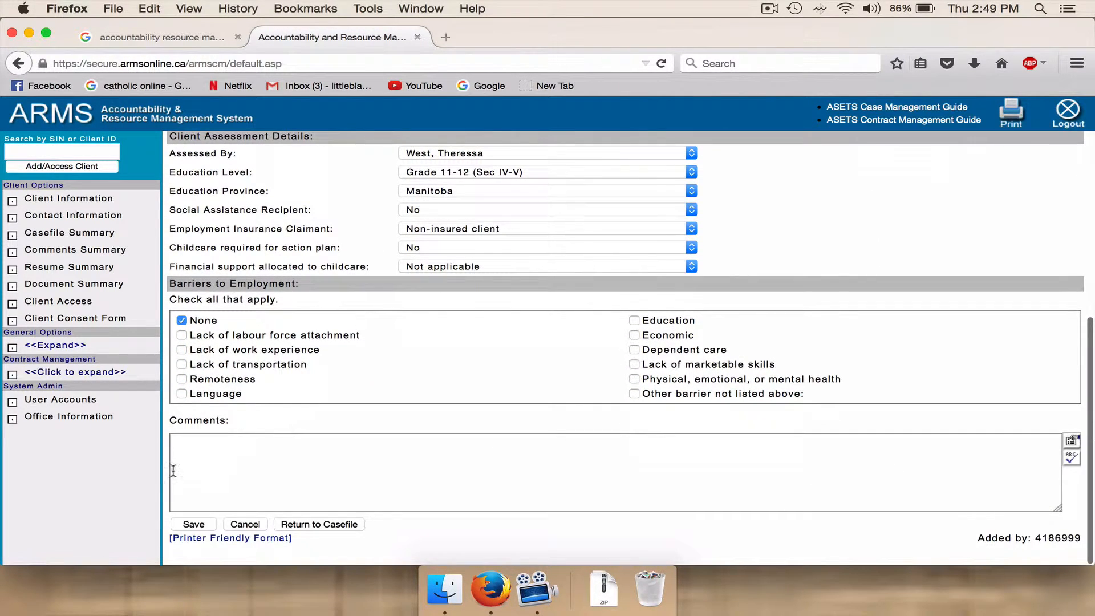
click(317, 524)
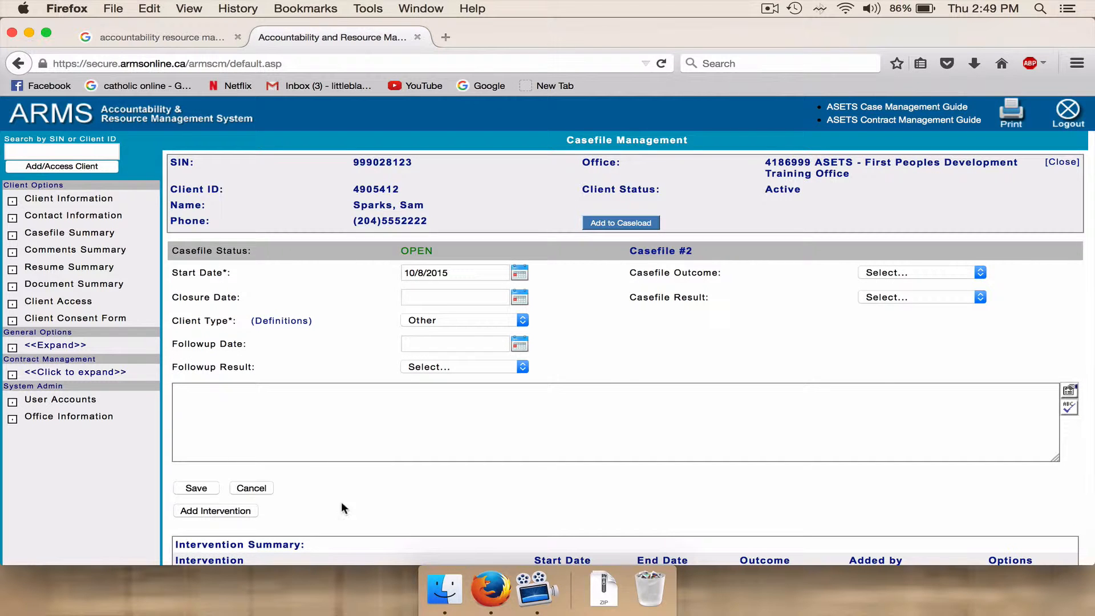
scroll(553, 468, down, 3)
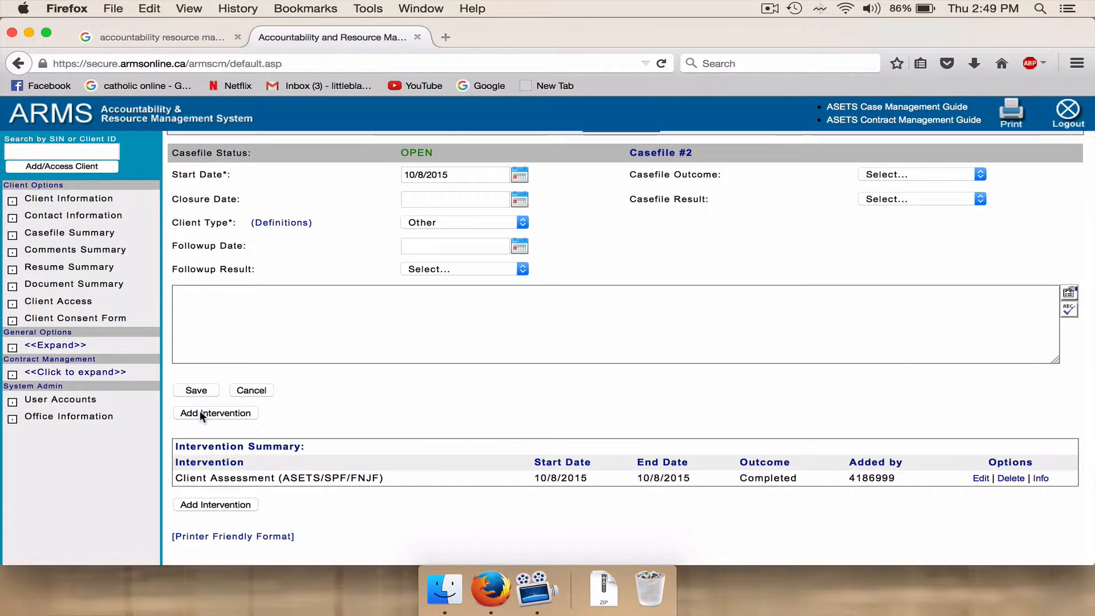
click(200, 412)
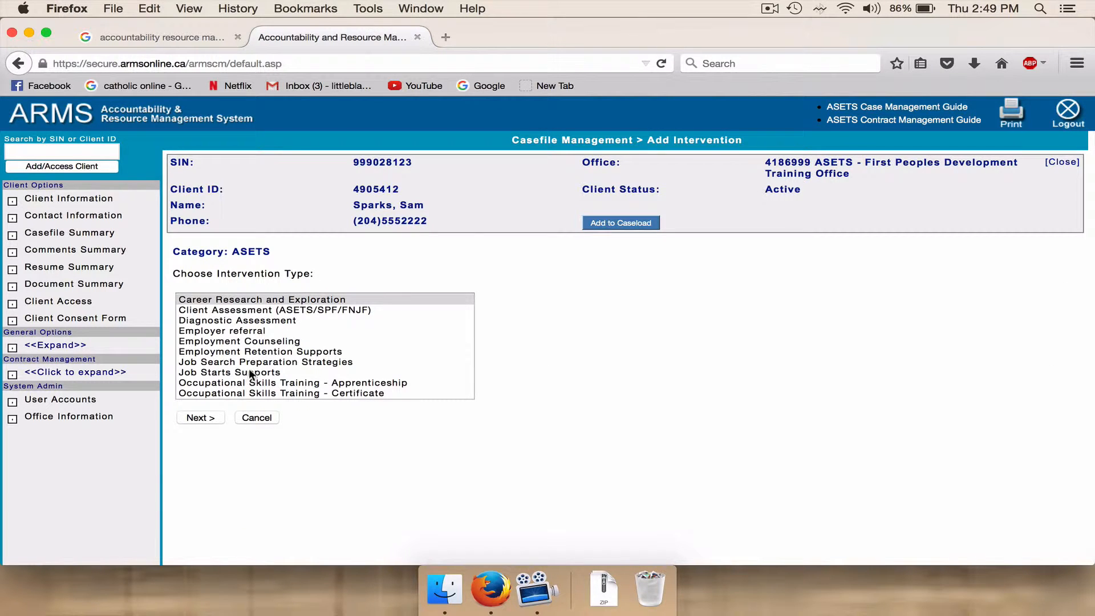
click(255, 351)
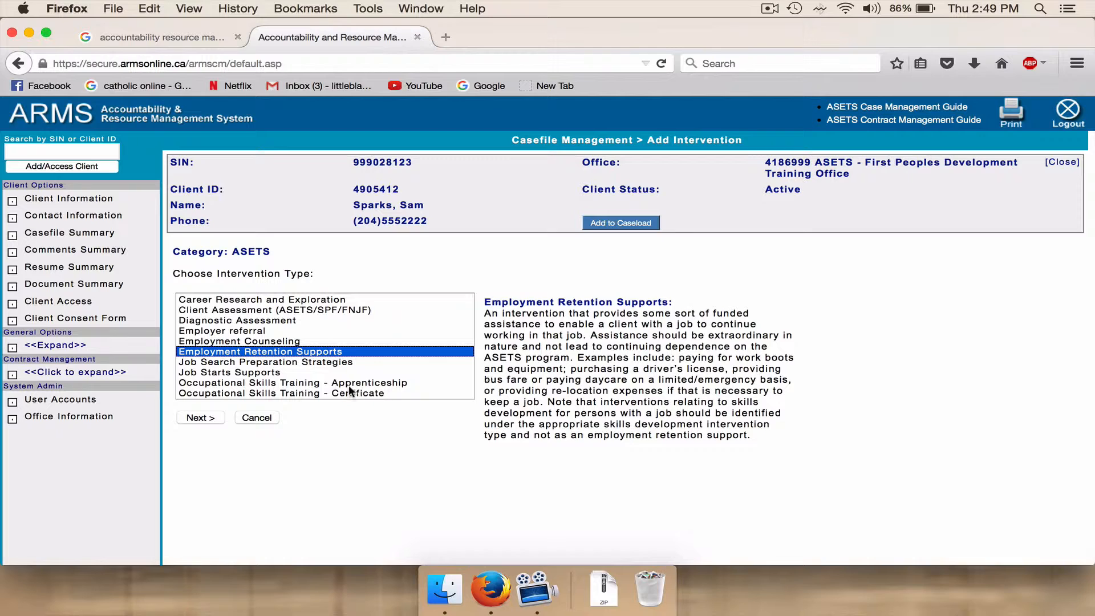
click(203, 418)
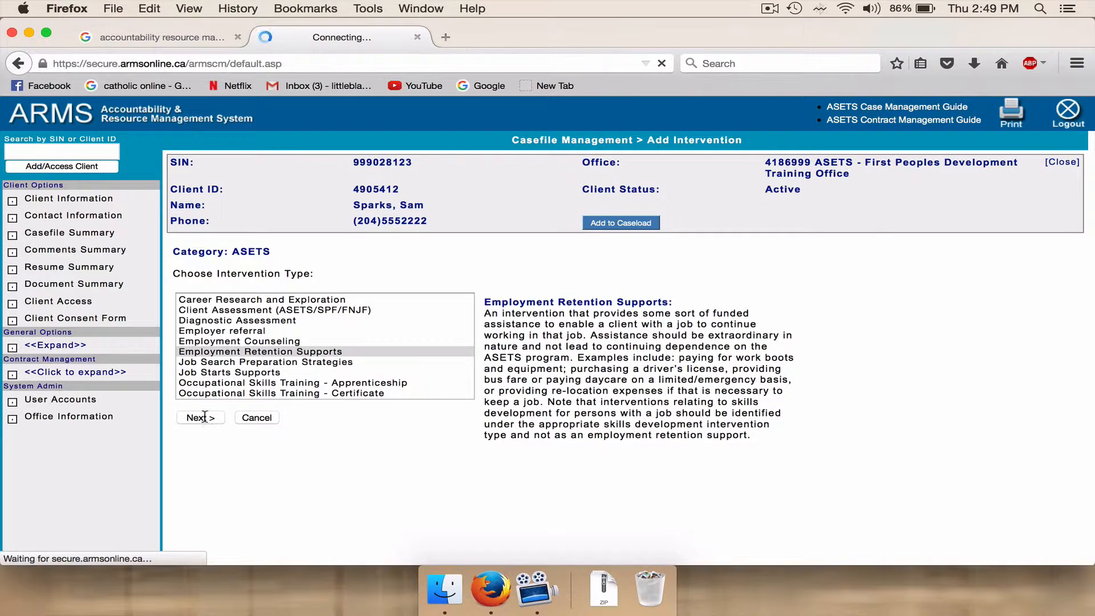
Set the new intervention's program to ASETS-CRF, its start and end dates to 10/8/2015, and its result to Completed.
click(585, 271)
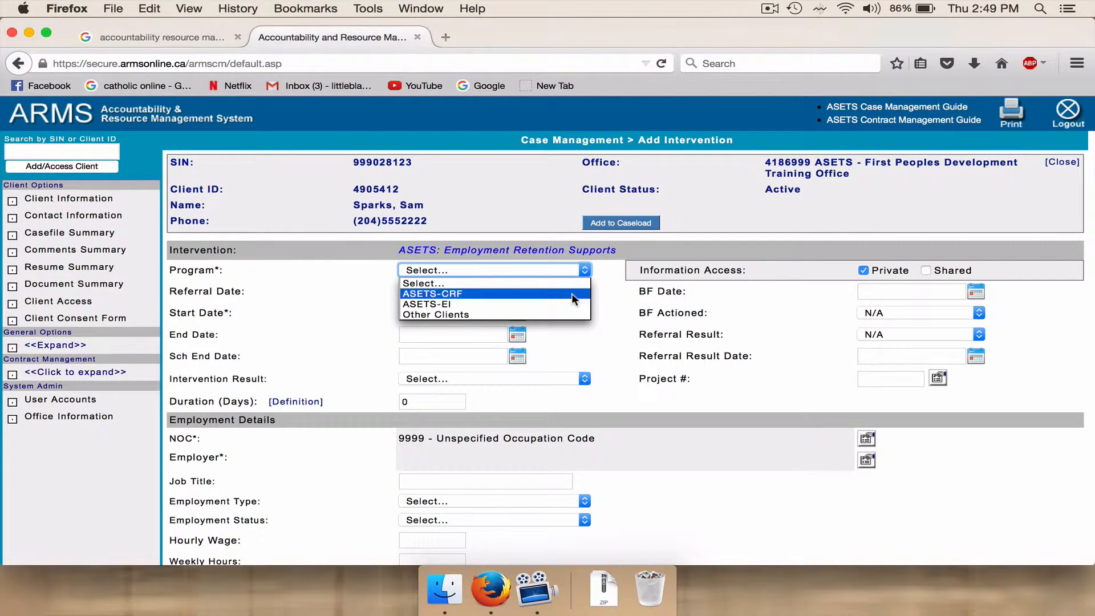
click(572, 294)
click(405, 313)
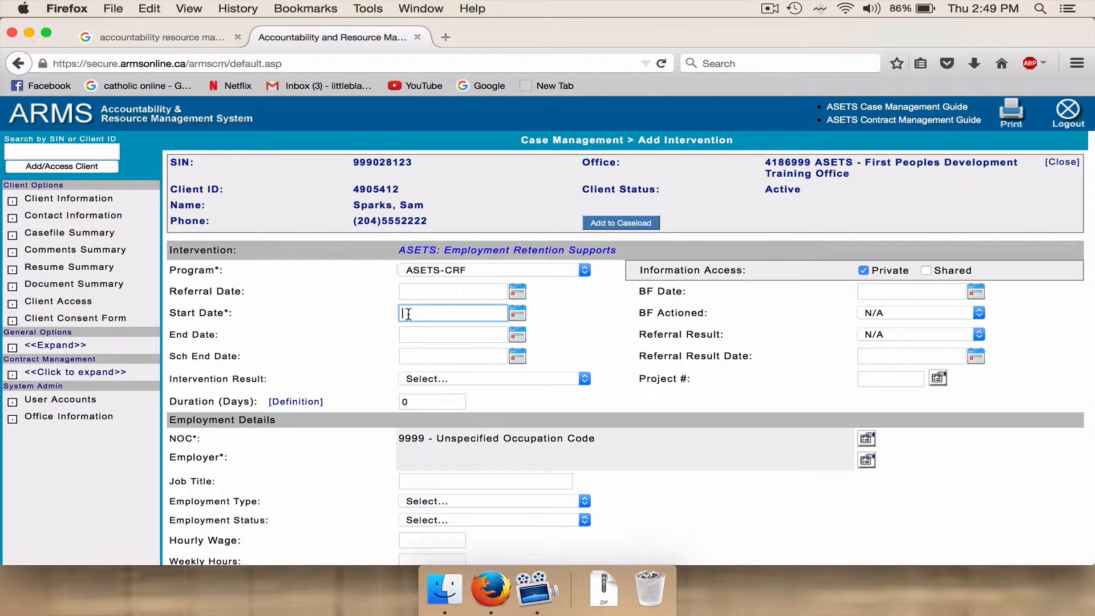
text(0)
click(517, 314)
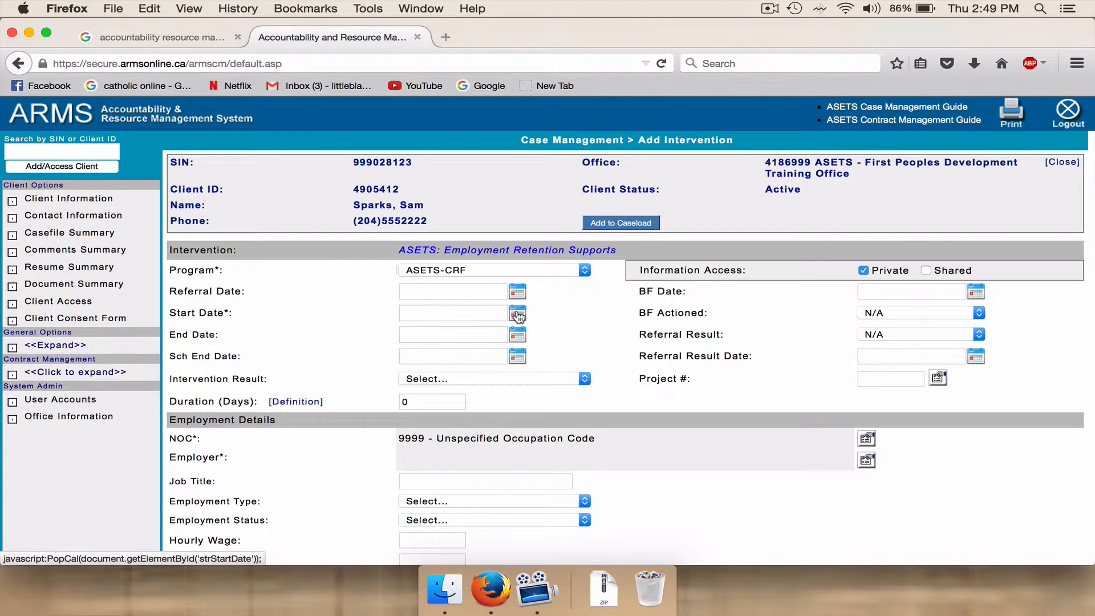
click(504, 376)
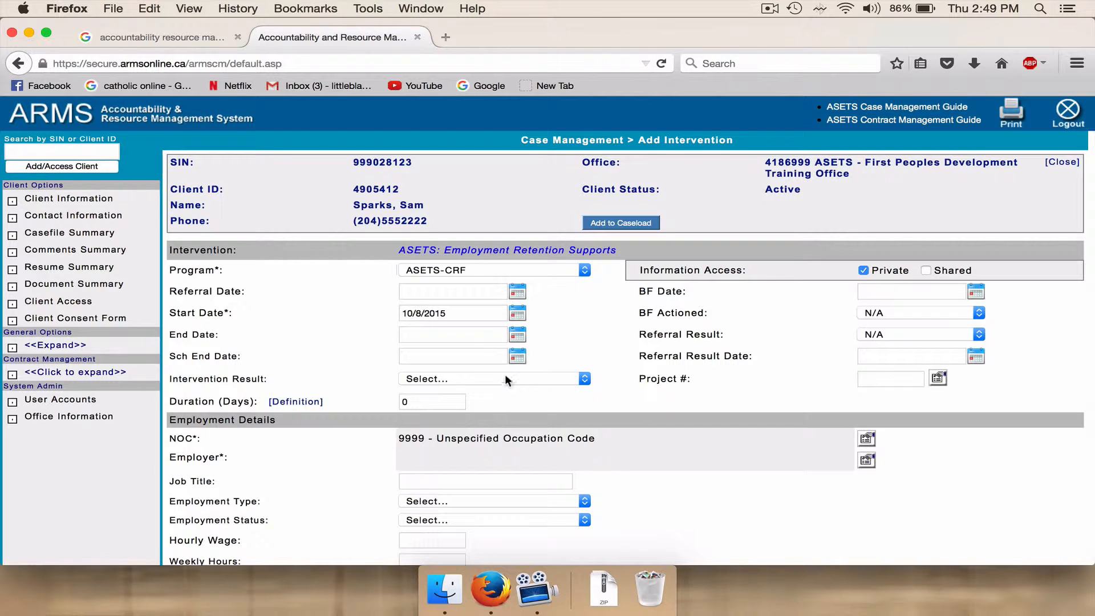
click(517, 335)
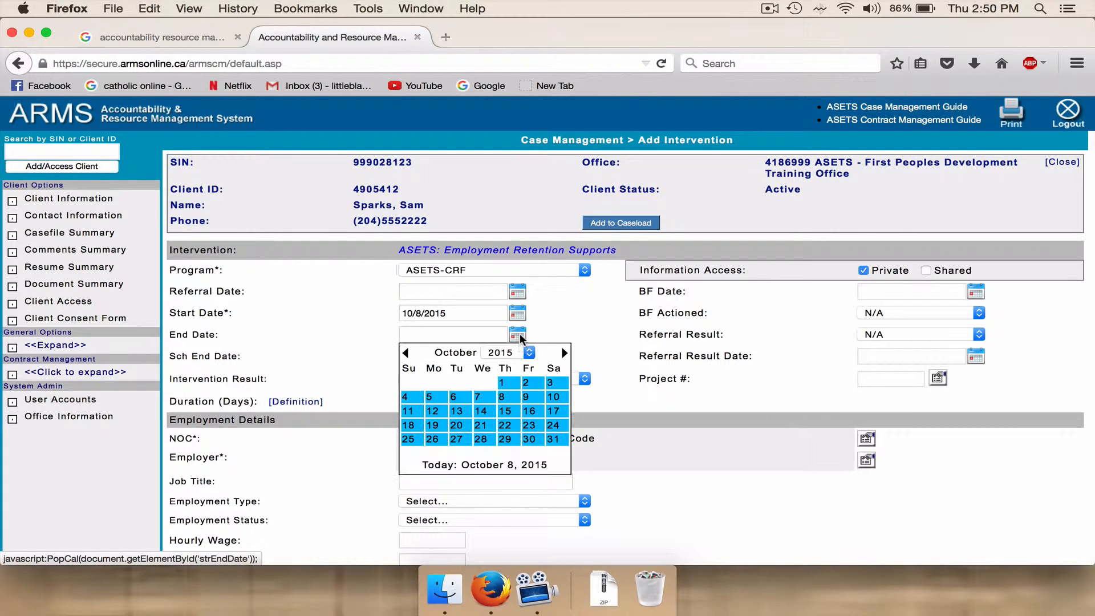
click(503, 397)
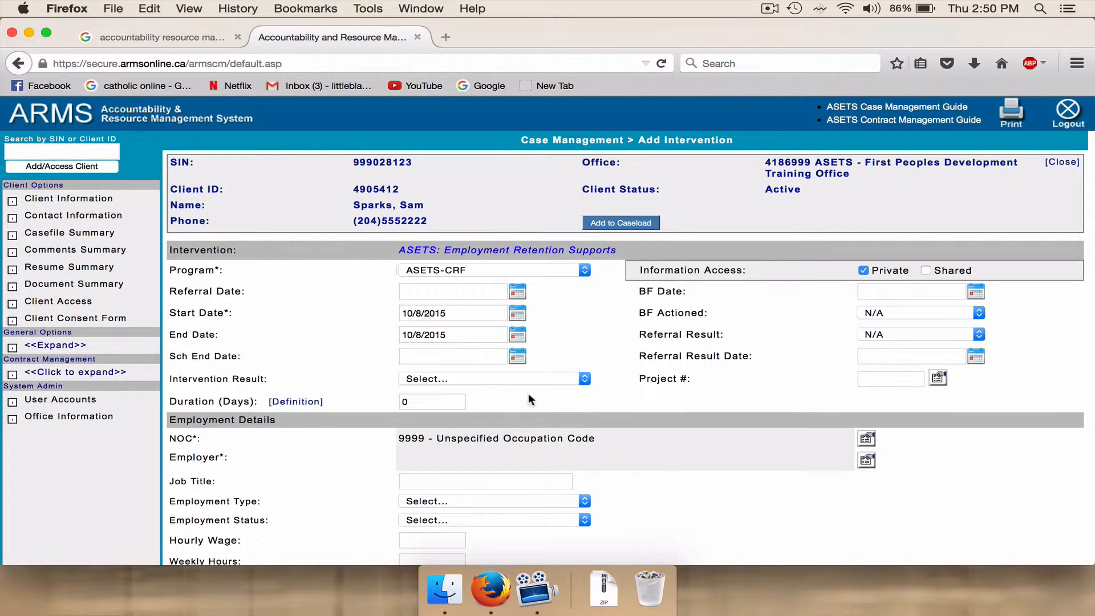
click(584, 379)
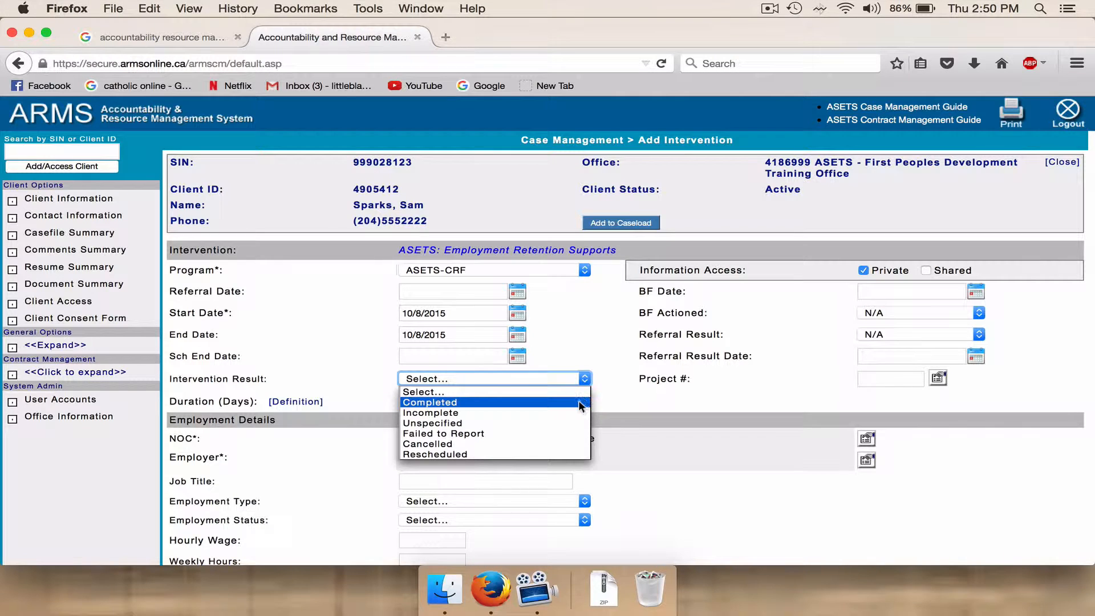
click(577, 401)
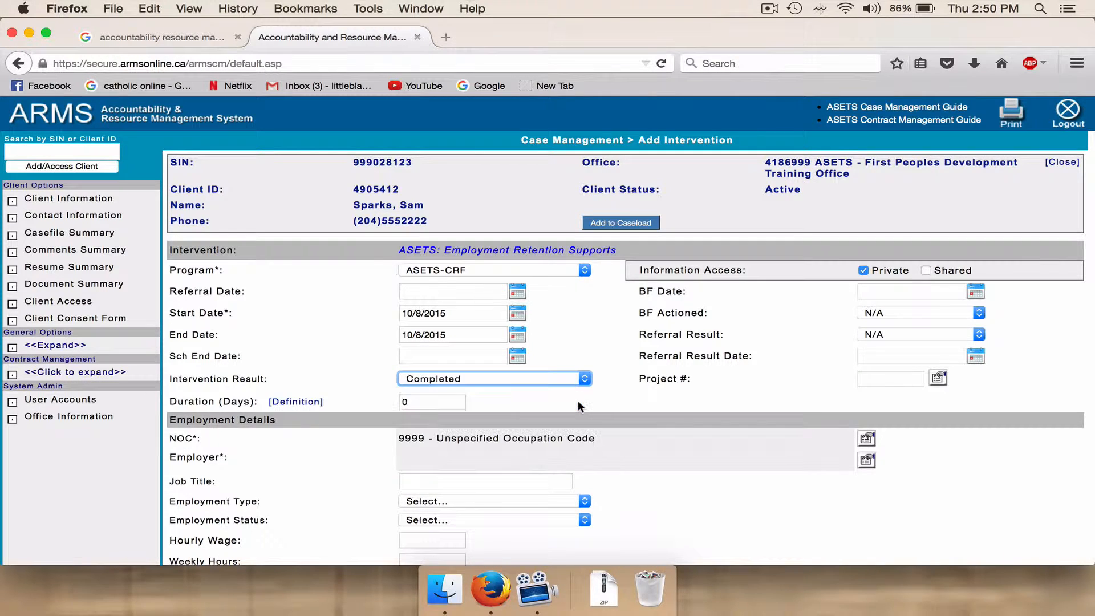
Look up the NOC code by the job title "health care aide" and assign code 3413 to the employment details.
click(868, 444)
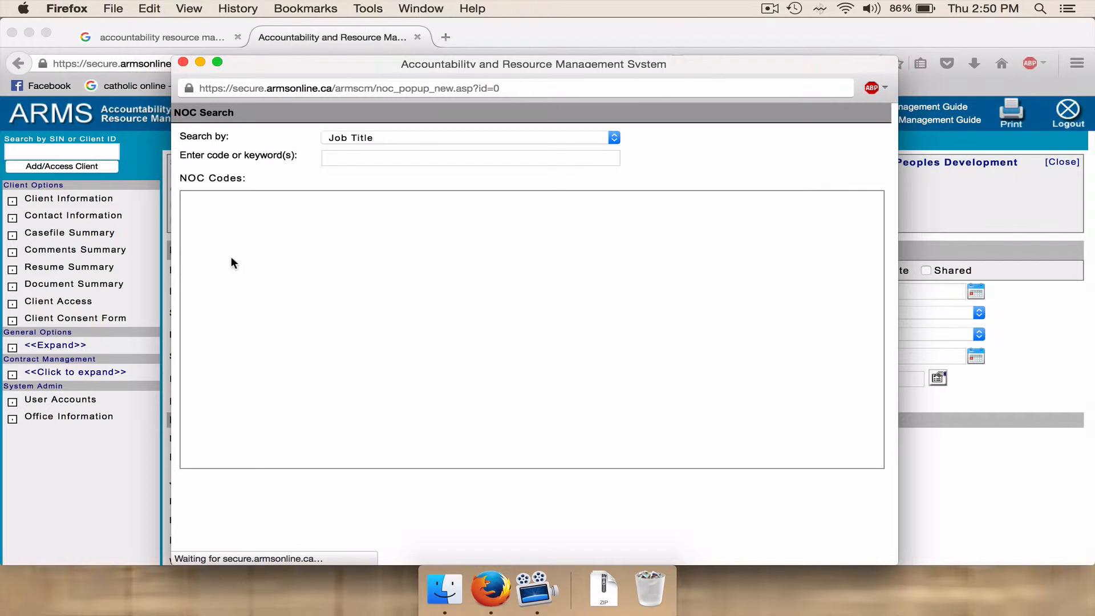
click(373, 157)
text(he)
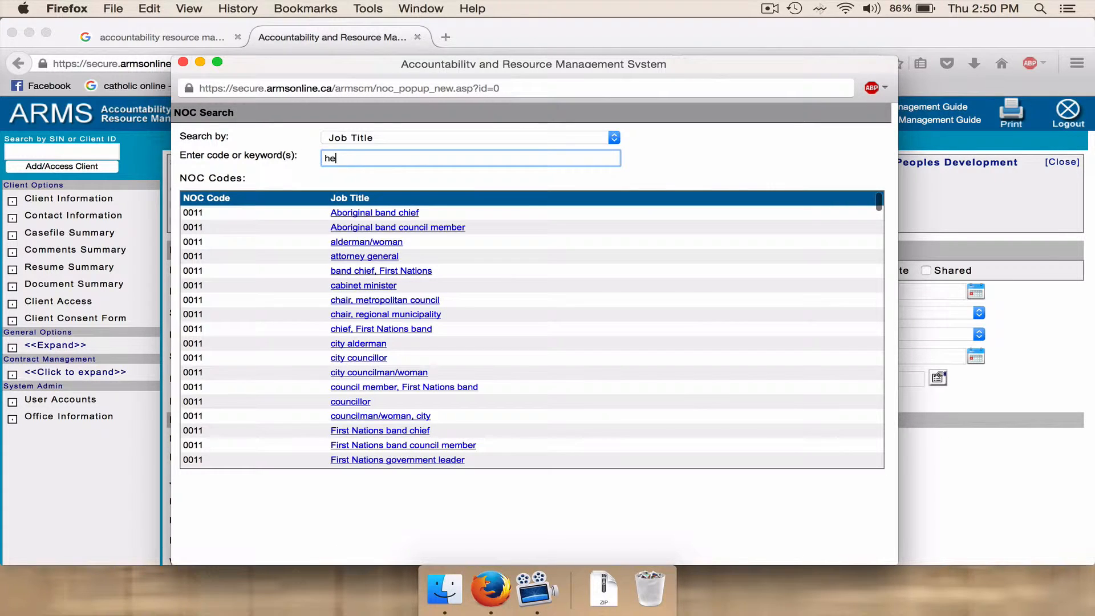
text(alth c)
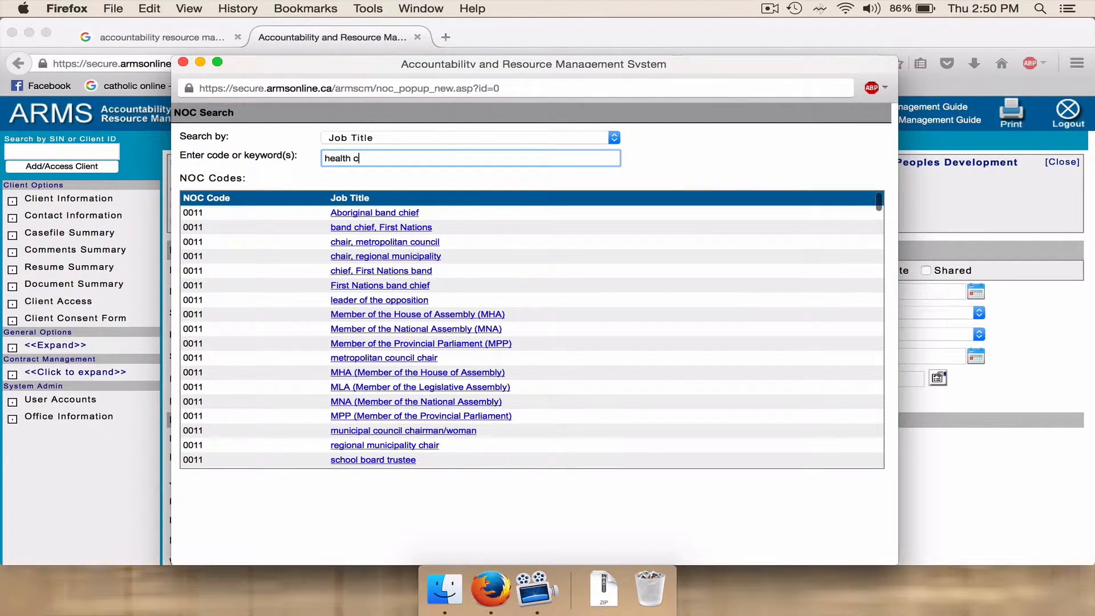
text(are aide)
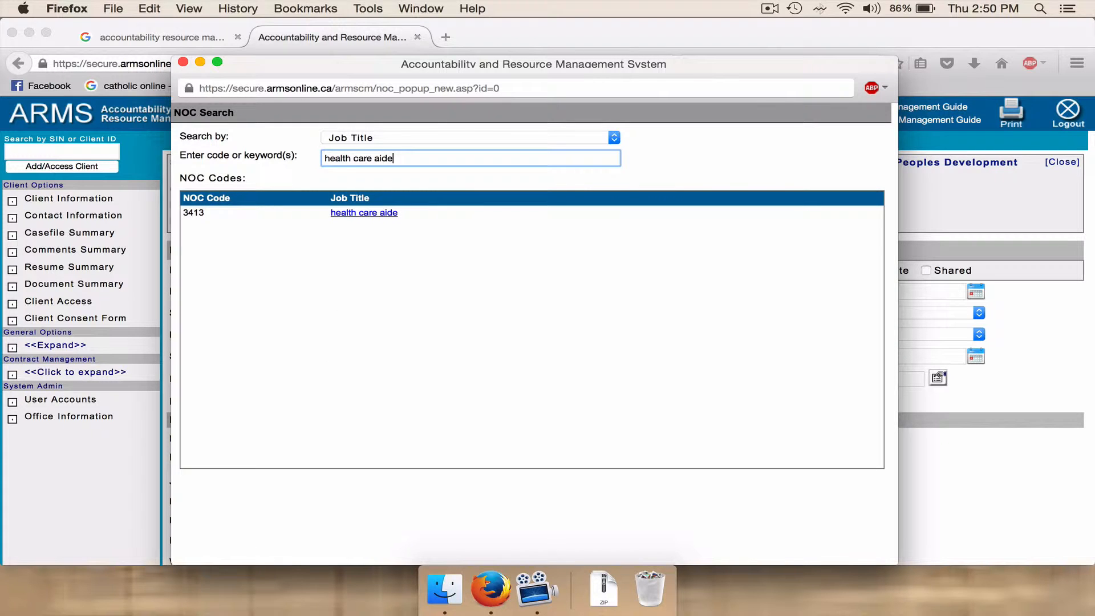
click(357, 214)
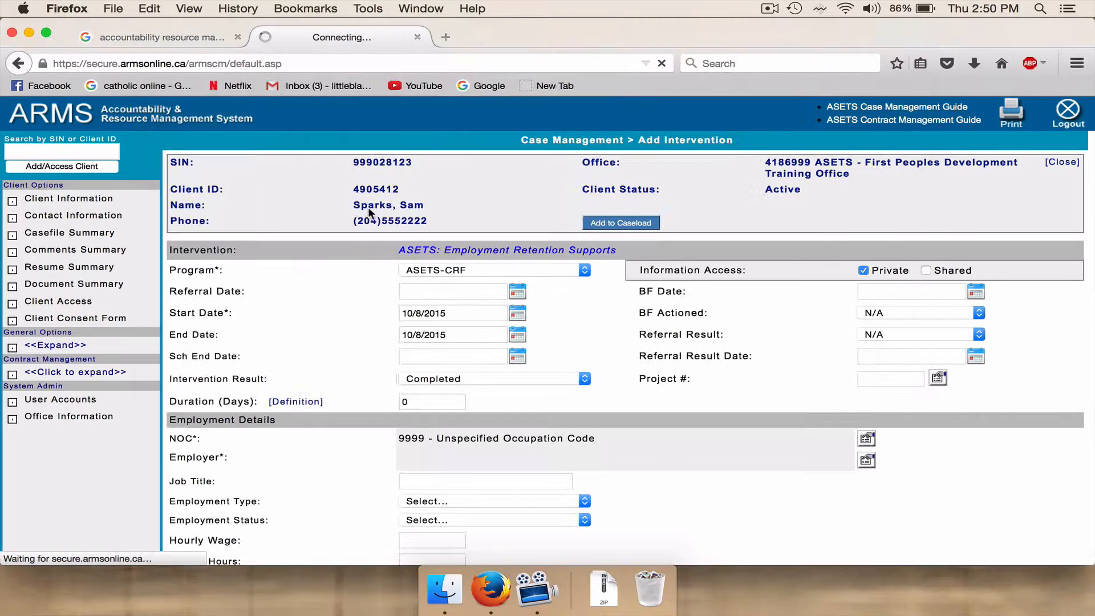
Choose Berens River First Nation from the employers starting with B as the employer.
click(863, 460)
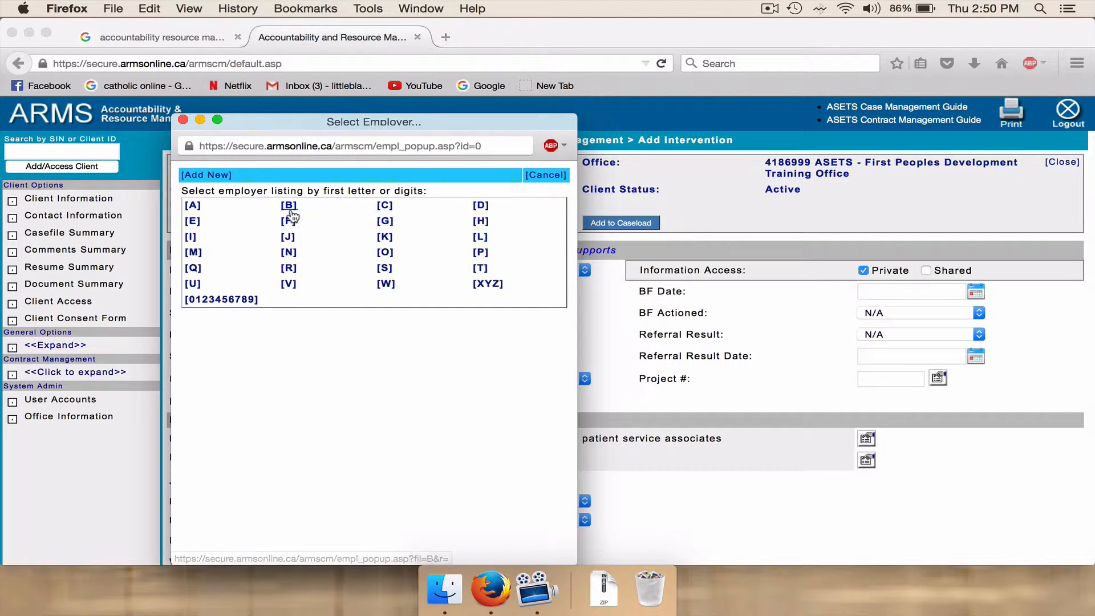
click(289, 206)
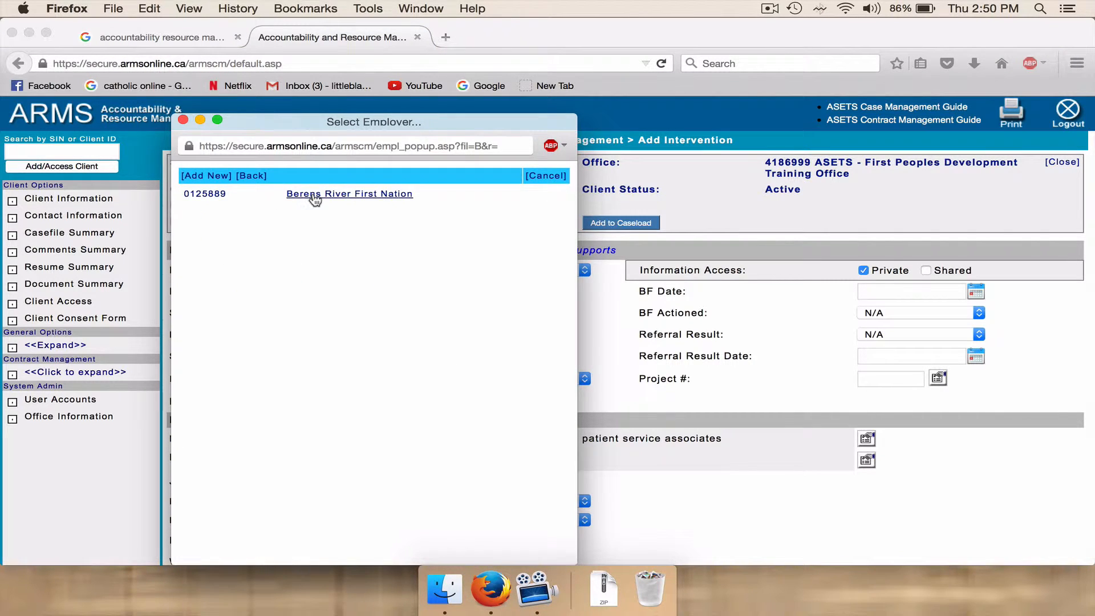
click(313, 198)
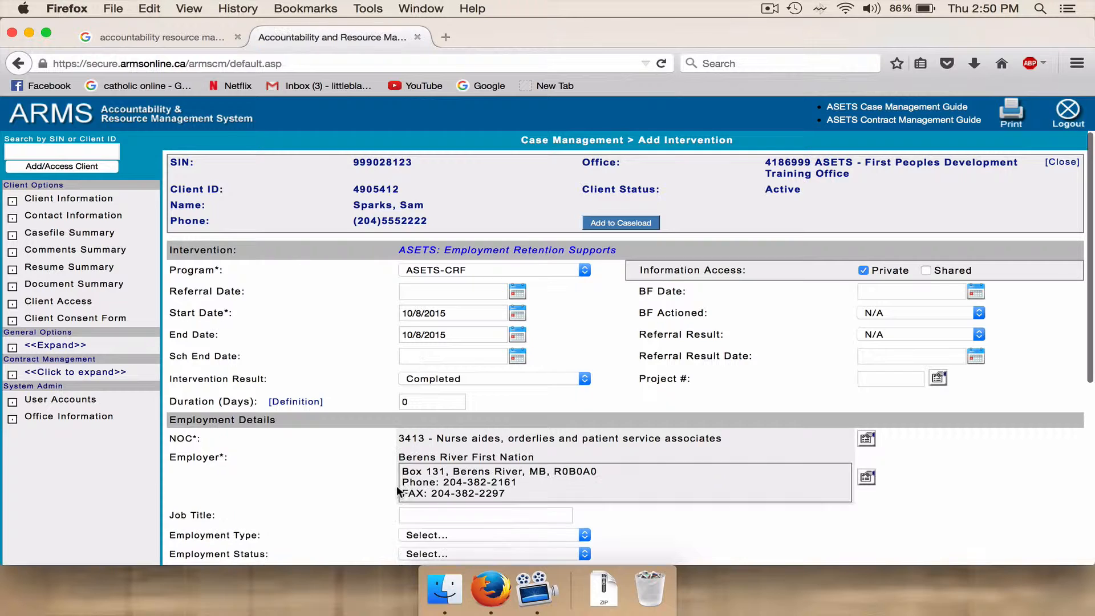
Enter "health care aide" as the job title and set the employment type to Full-time.
click(417, 517)
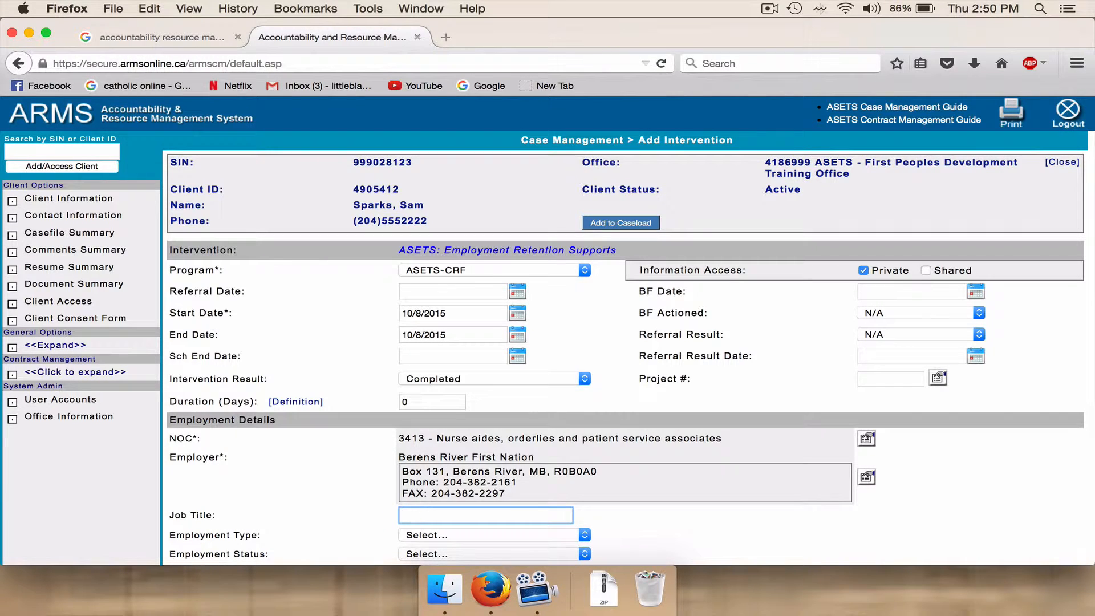
text(health care aide)
click(585, 536)
click(563, 450)
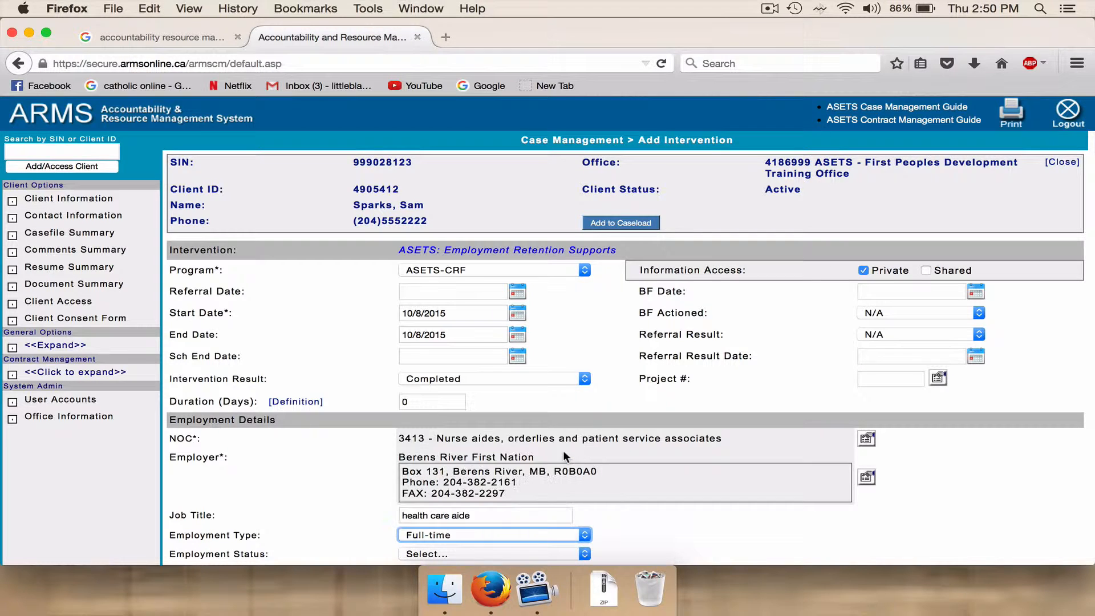
Set the employment status of the employment retention supports intervention to Employed.
scroll(1085, 362, down, 3)
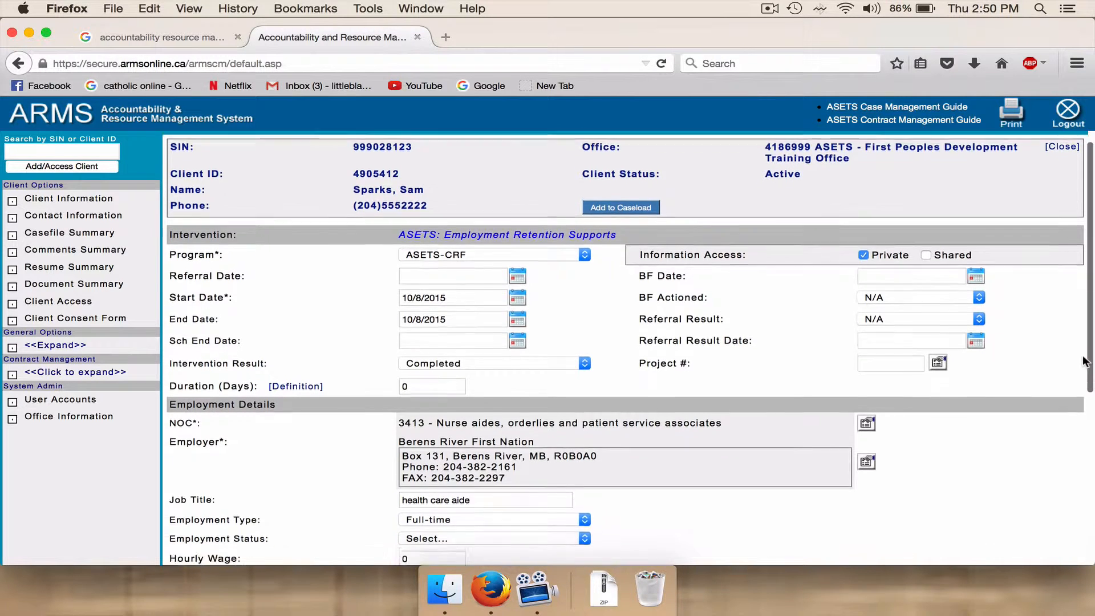
scroll(1085, 362, down, 5)
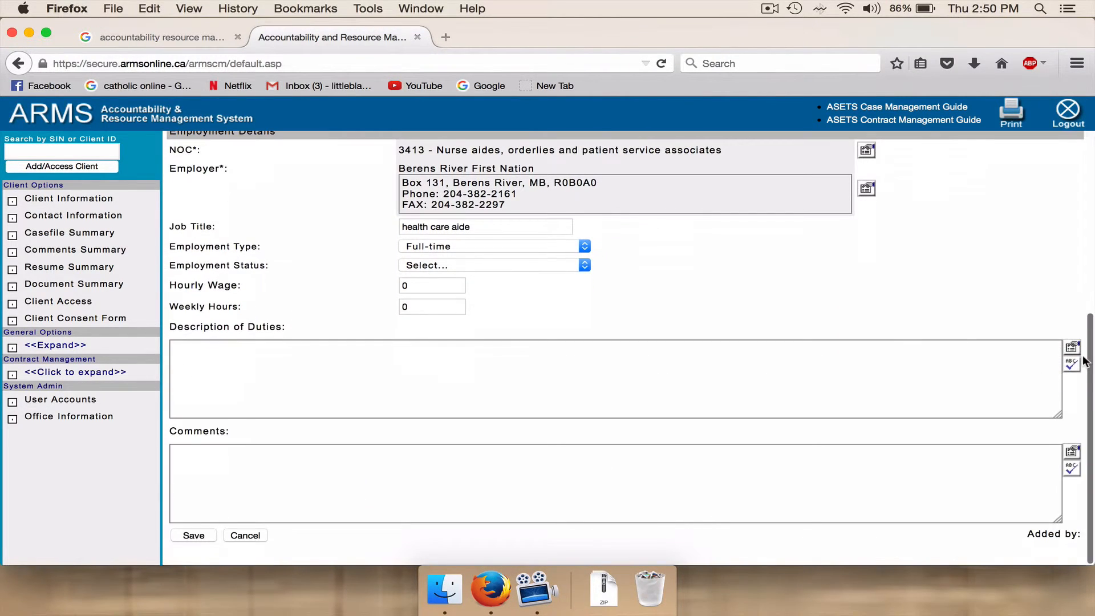
click(590, 264)
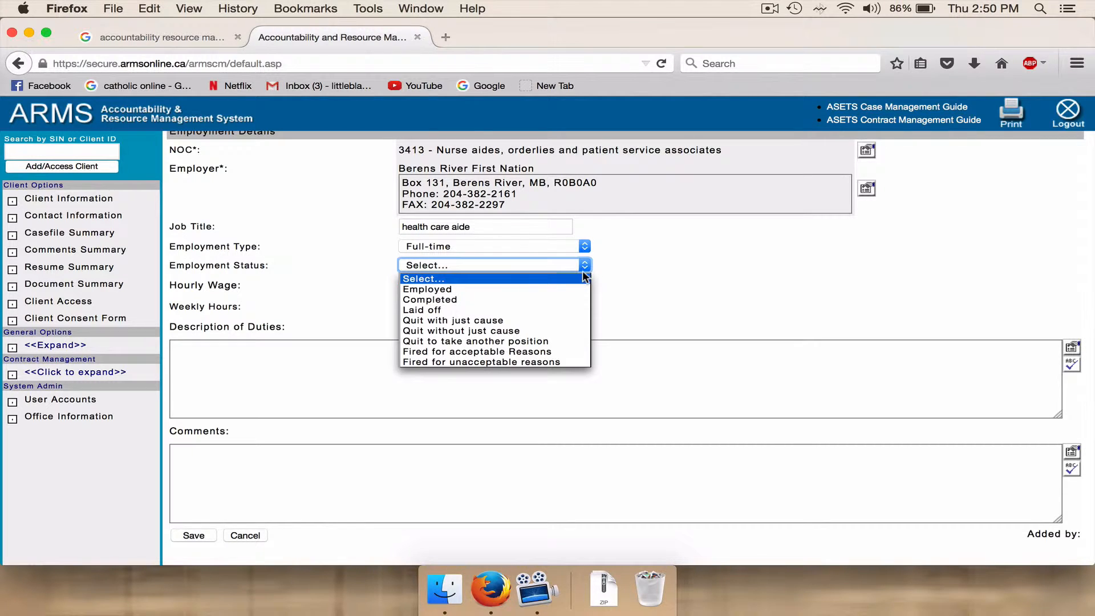
click(579, 289)
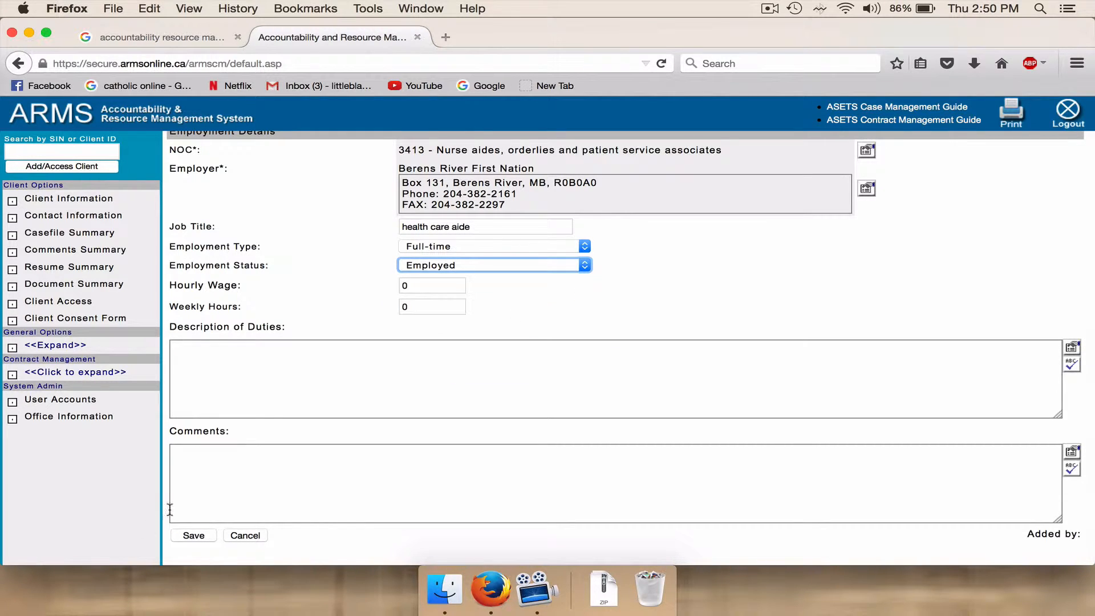
Add the comment "client requested assistance for one month daycare fees." to the intervention and save it.
click(180, 455)
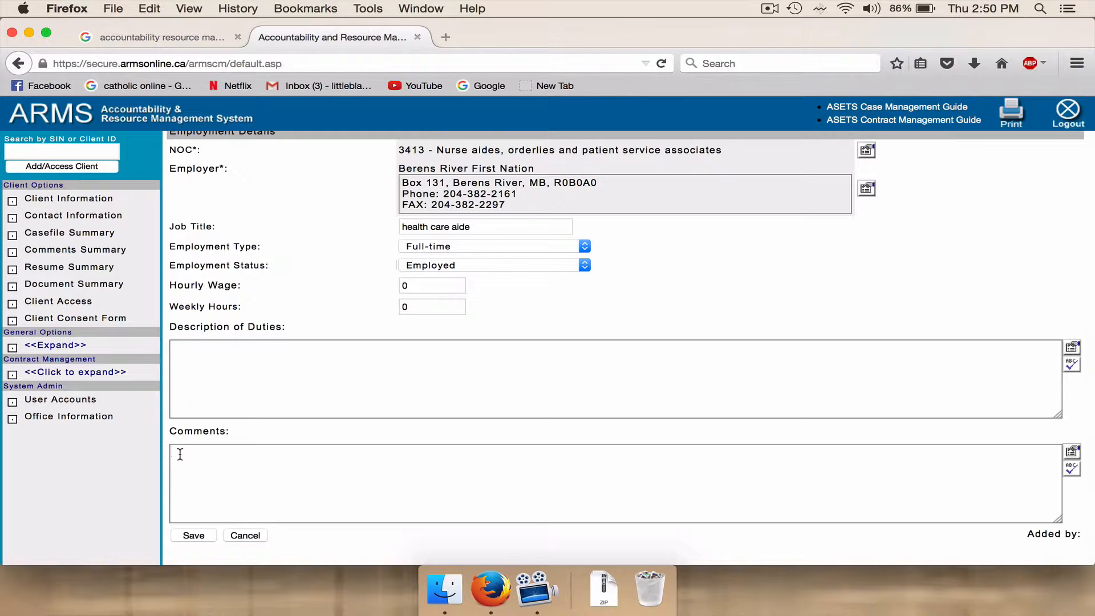
text(client requested assistanc)
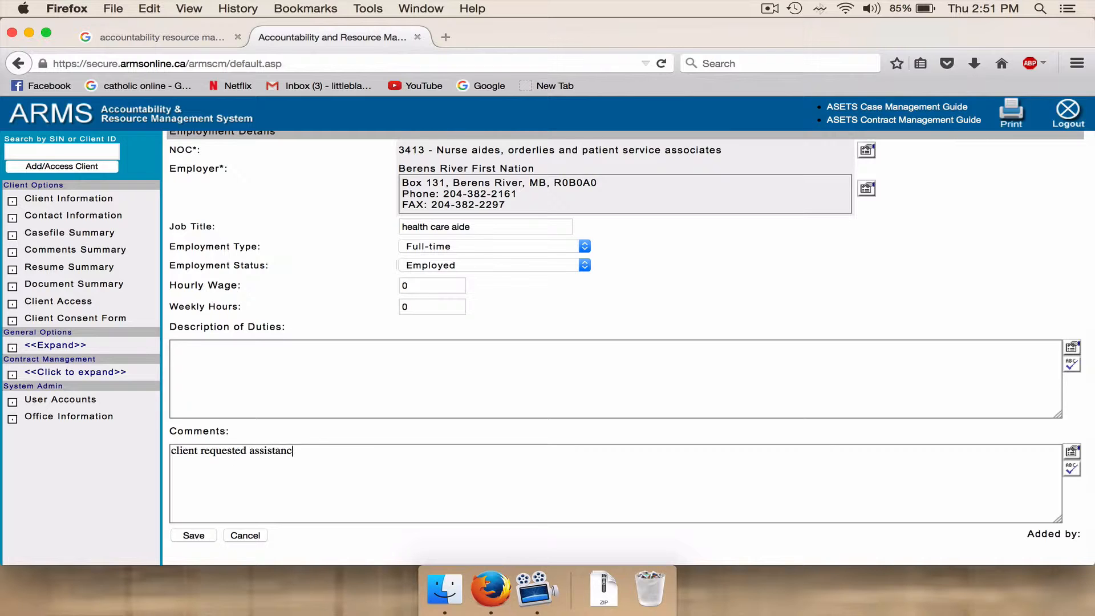
text(e for one month daycare fees.)
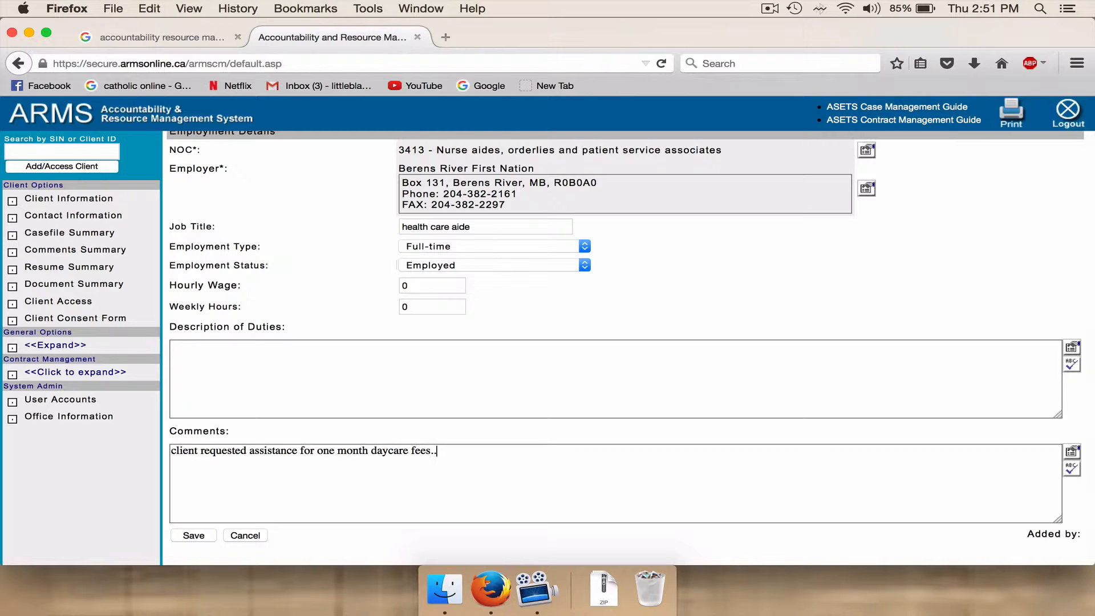
click(193, 536)
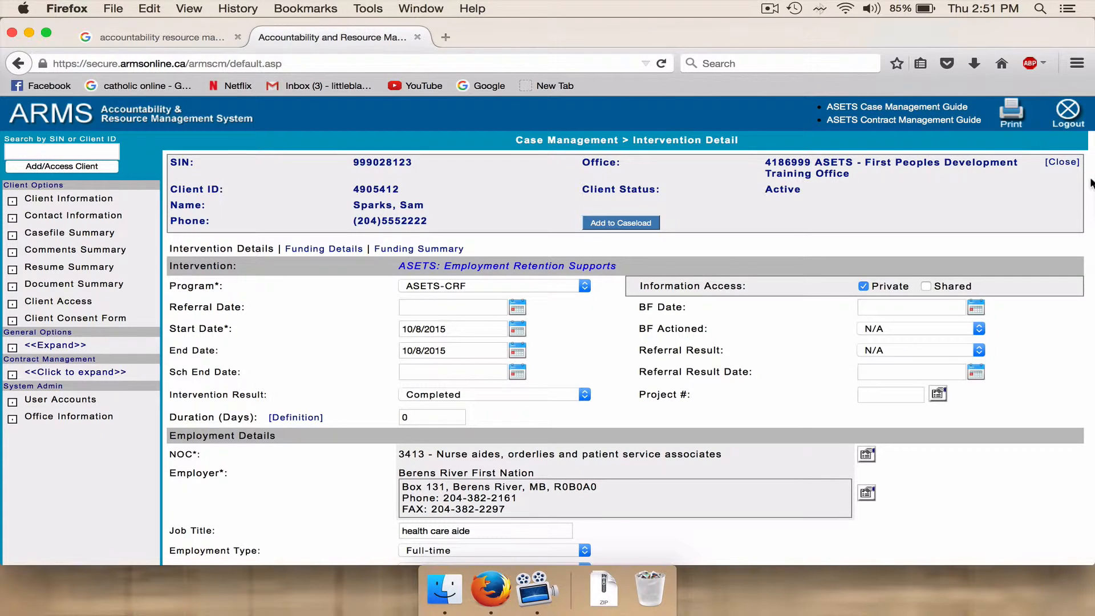
Return from the saved intervention to the casefile and set its closure date to 10/8/2015.
scroll(1091, 183, down, 5)
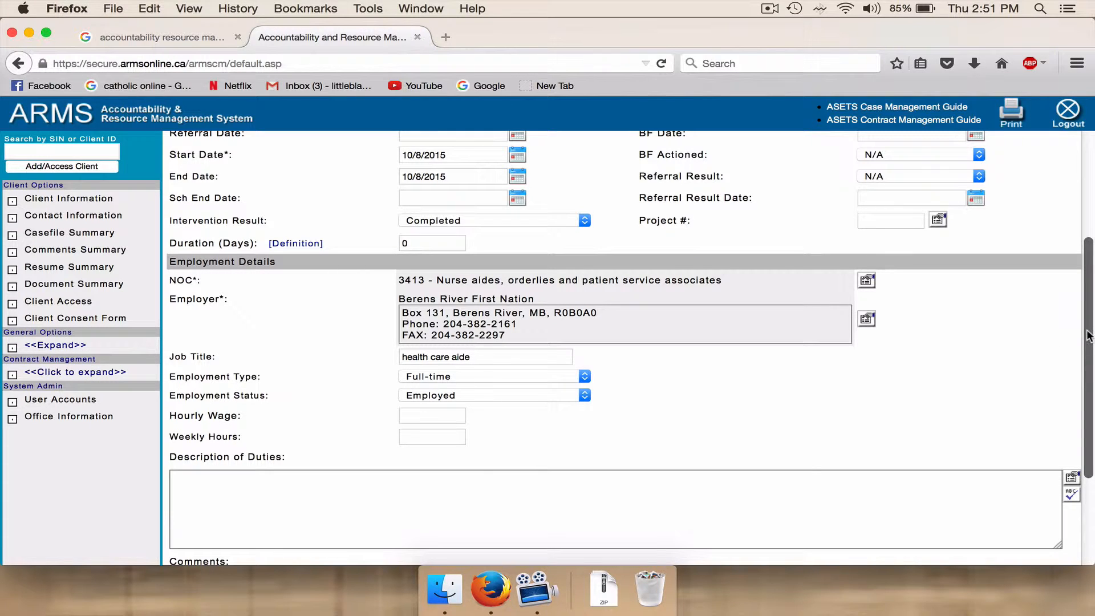
scroll(1089, 335, down, 1)
scroll(1088, 336, down, 4)
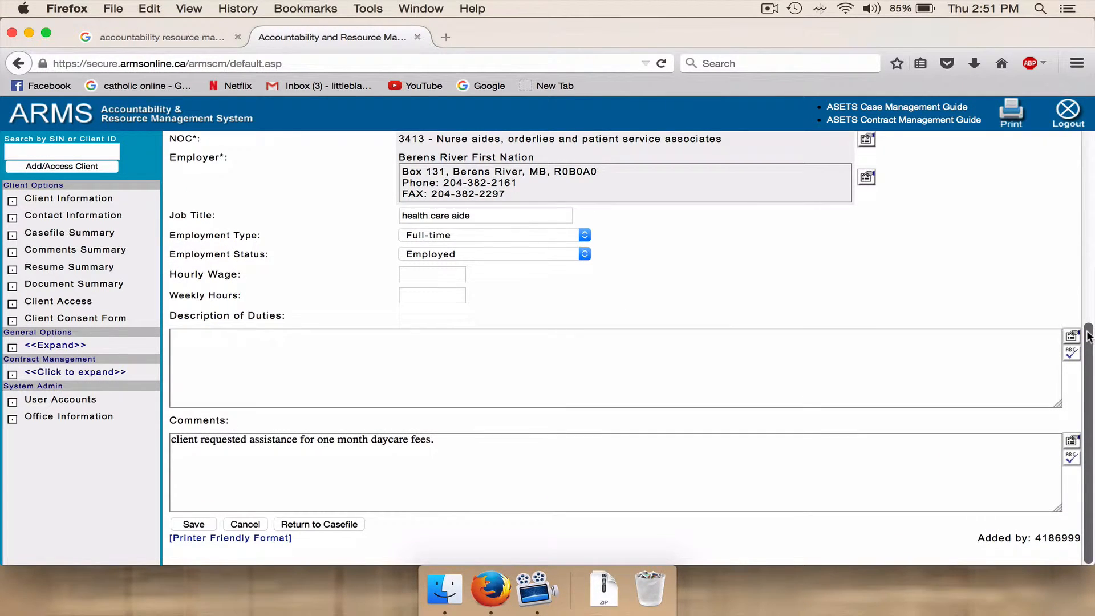
click(304, 524)
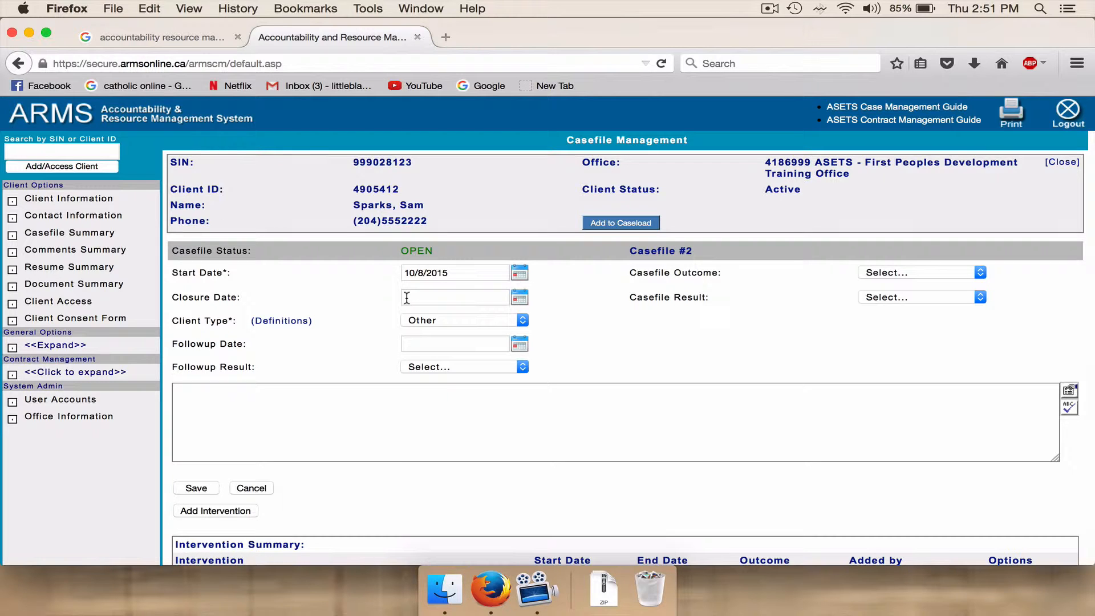
click(412, 297)
text(10/8/2015)
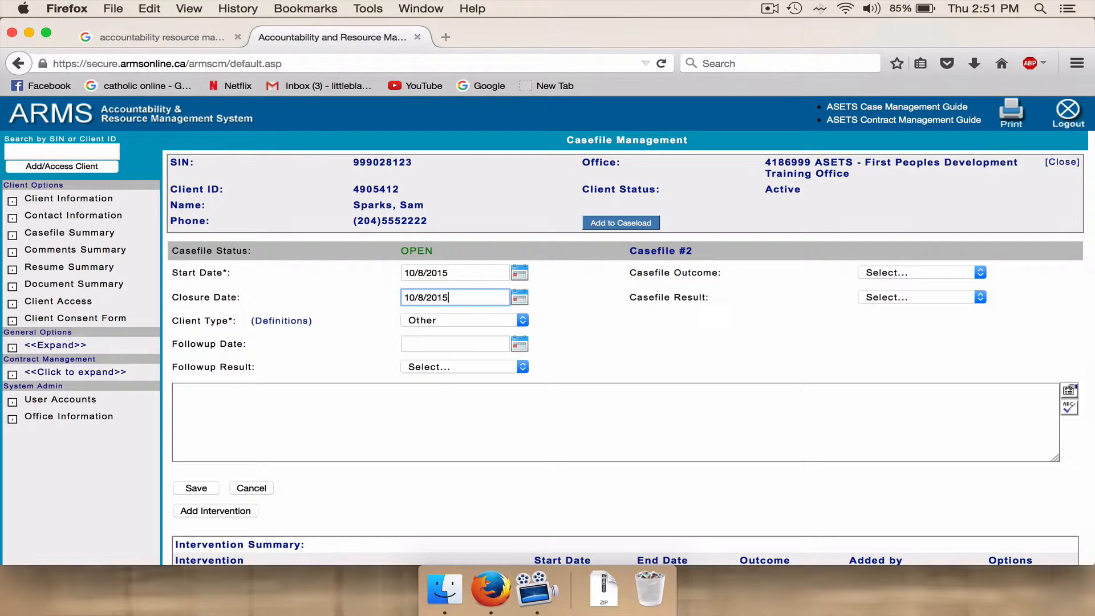
Set the casefile outcome to Complete and the casefile result to Employed, and save the casefile.
click(980, 274)
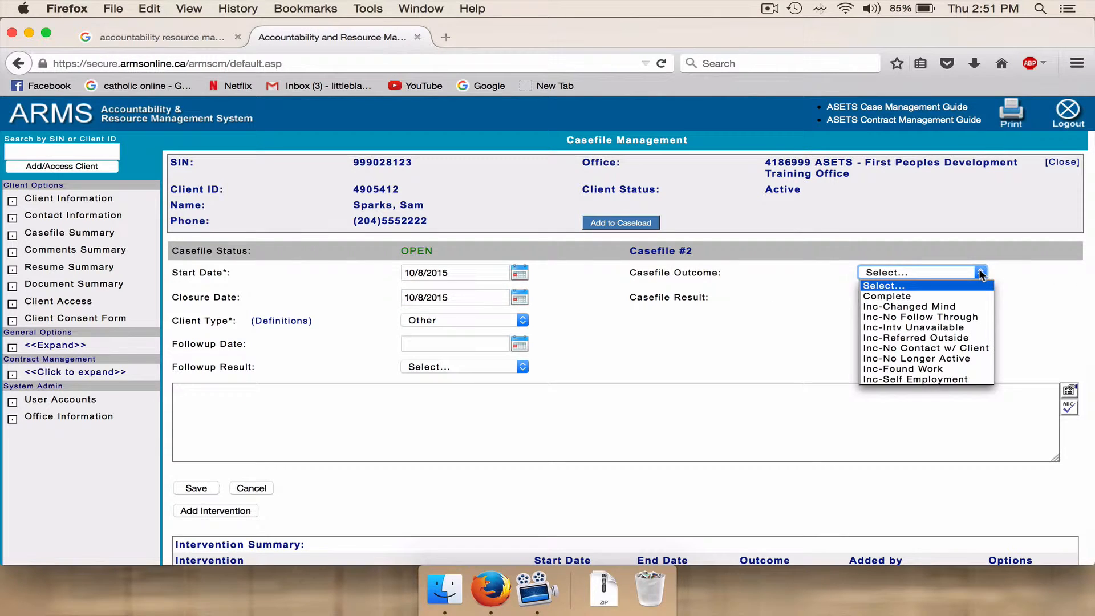
click(974, 293)
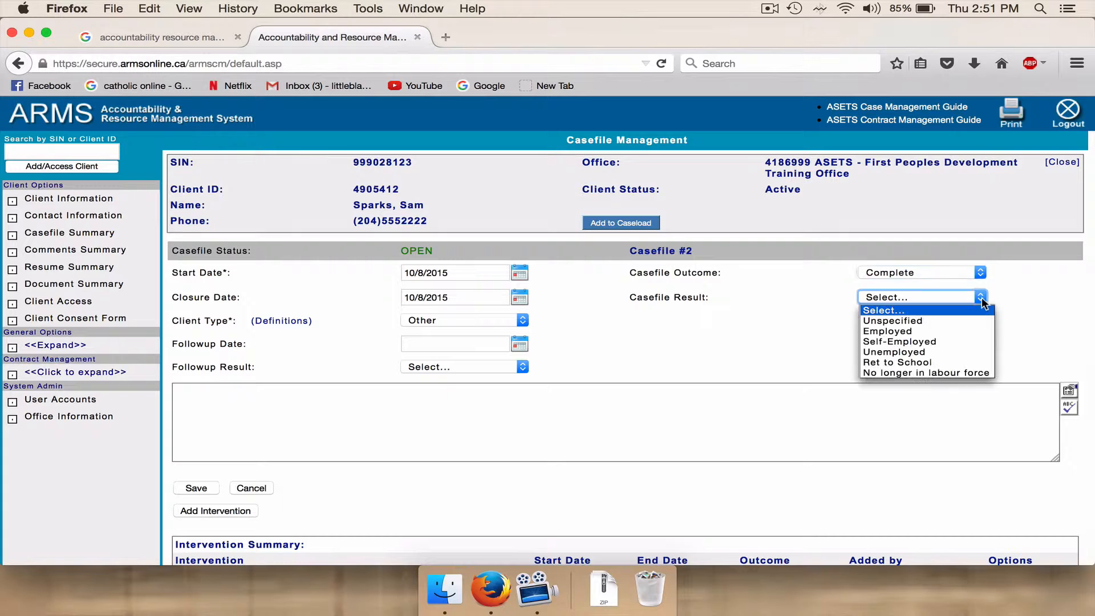
click(978, 333)
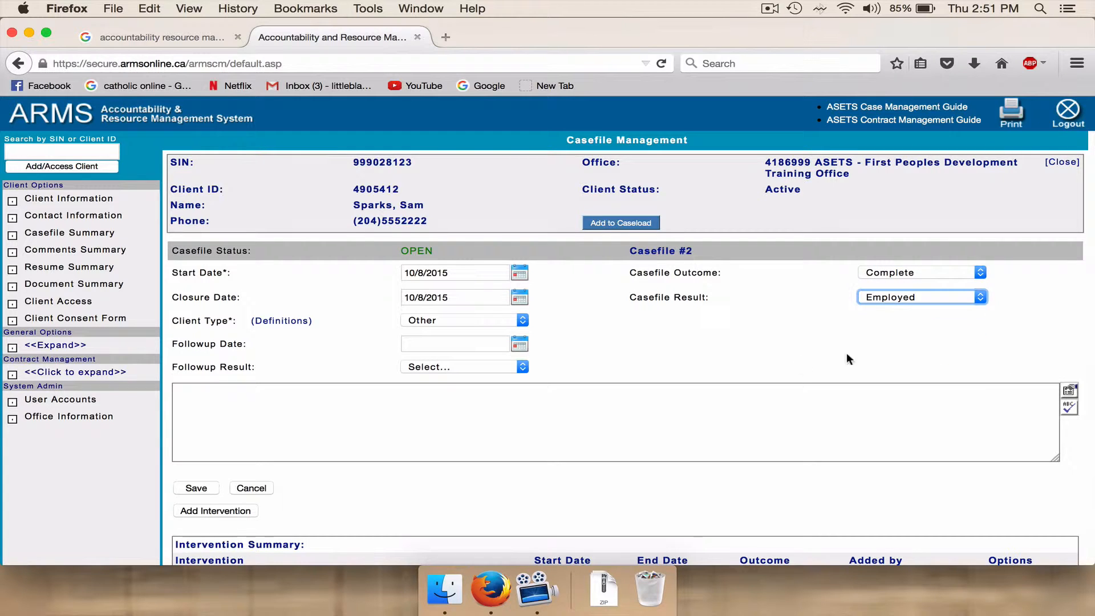
click(200, 487)
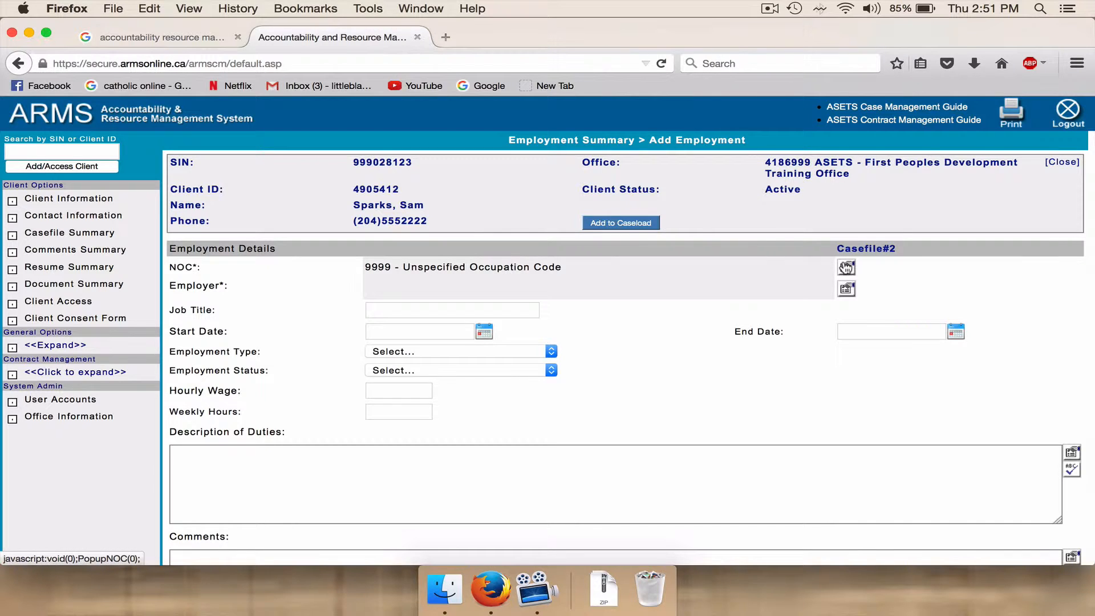
Search the NOC codes for the job title "health care aide" and assign code 3413 to the casefile's new employment record.
click(847, 267)
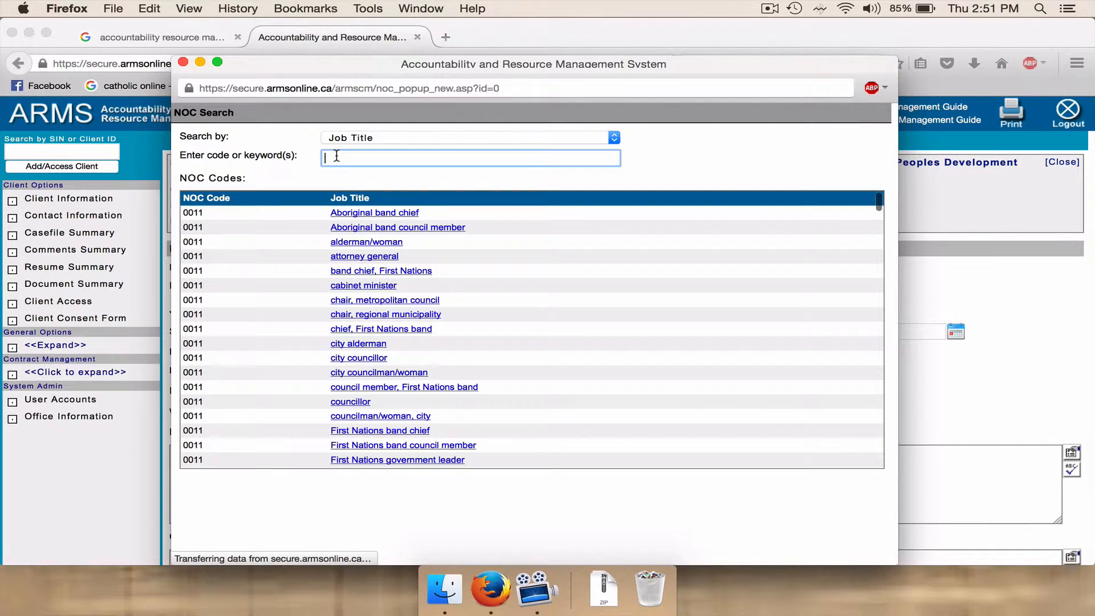
text(health )
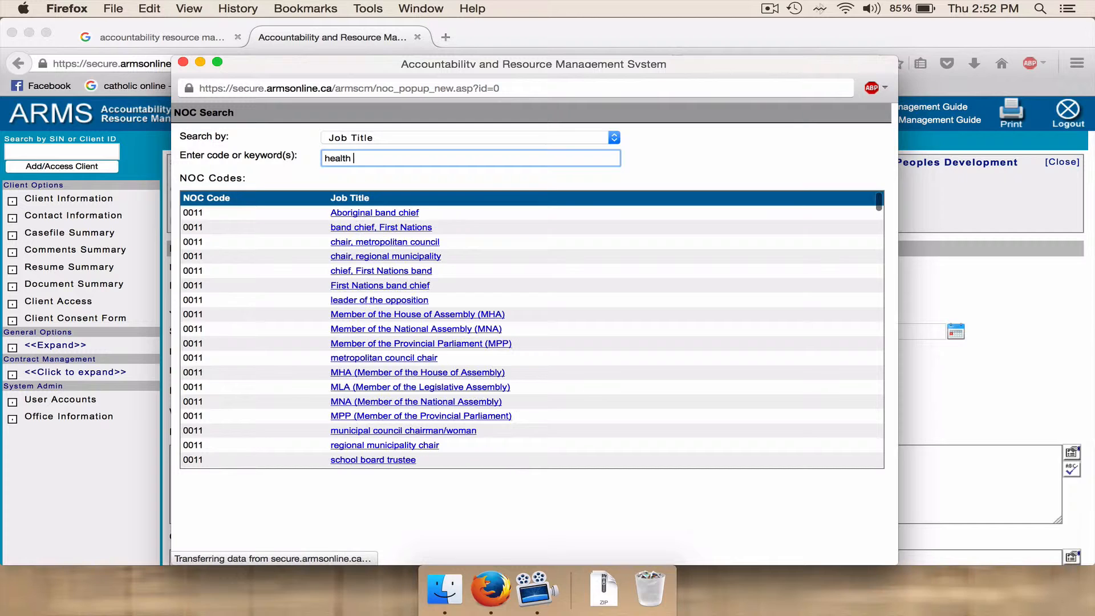
text(care aide)
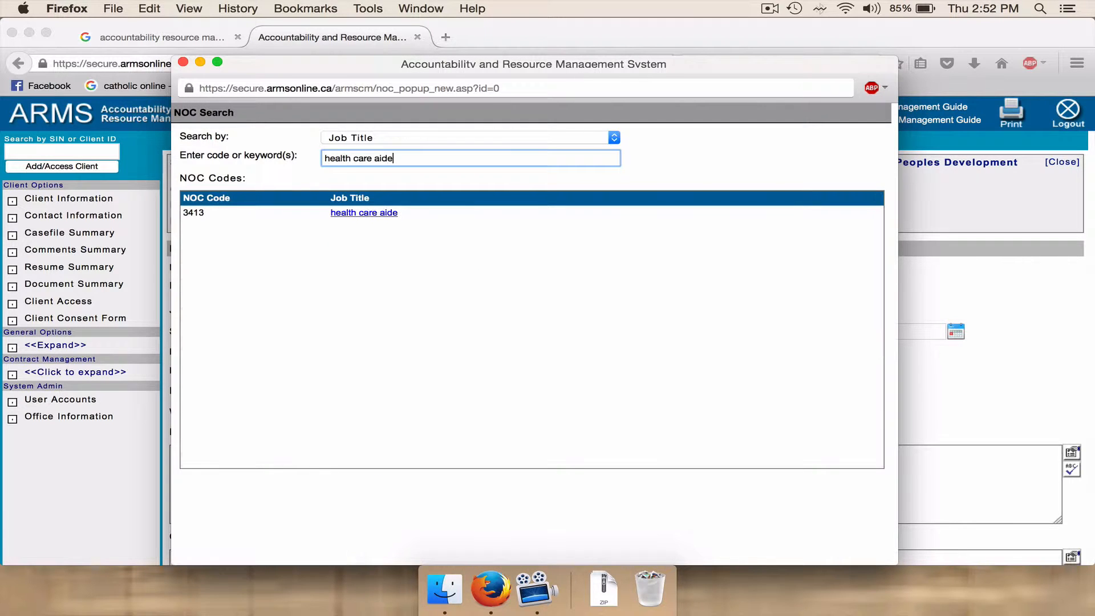
click(389, 220)
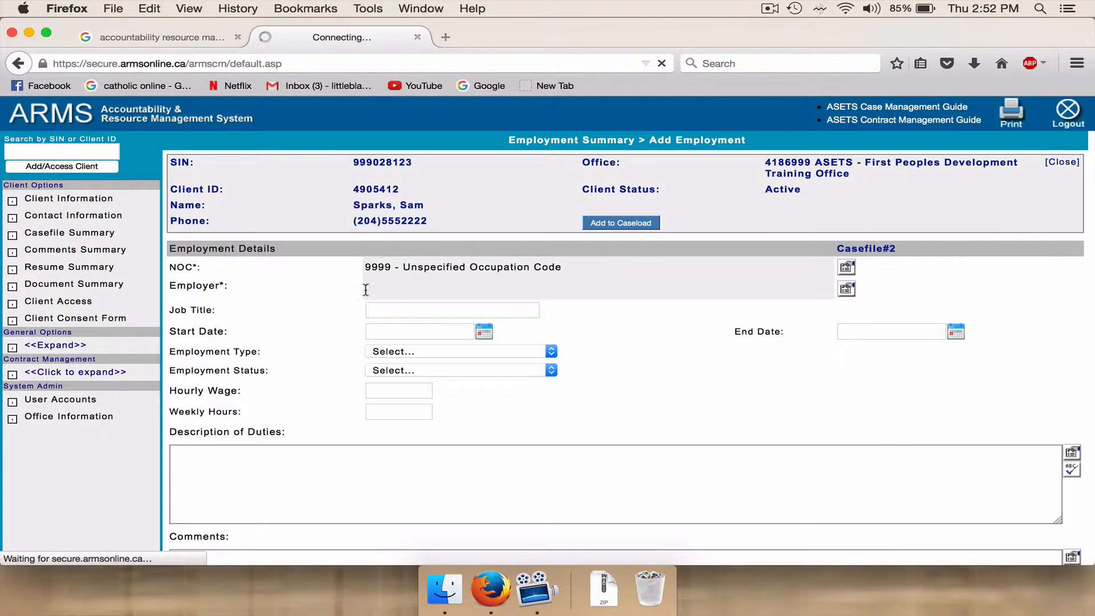
Select Berens River First Nation, listed under B, as the employer in the new employment record.
click(880, 289)
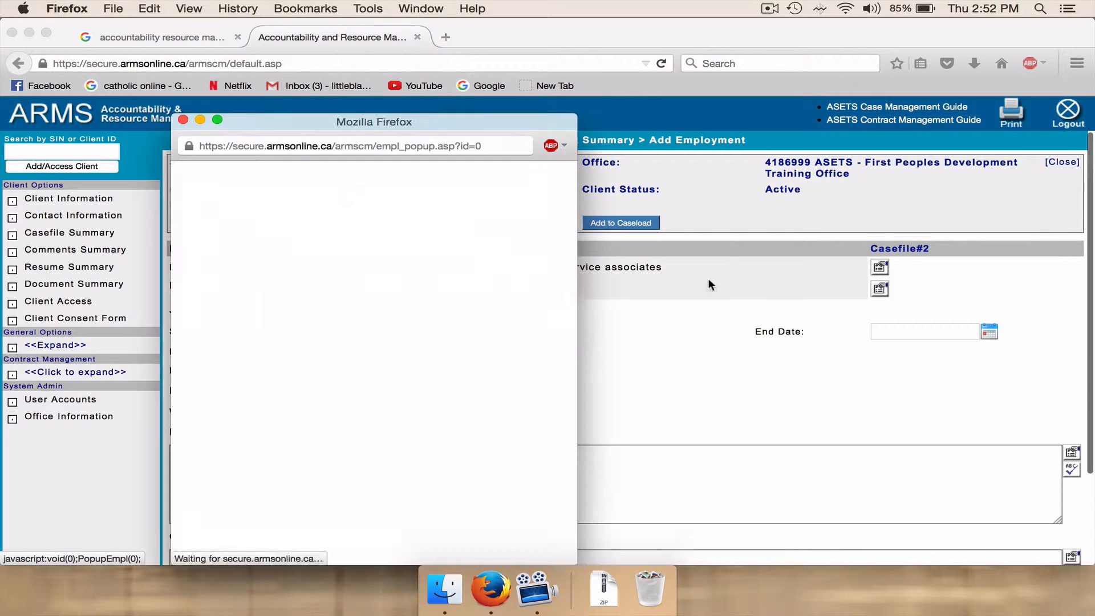
click(289, 207)
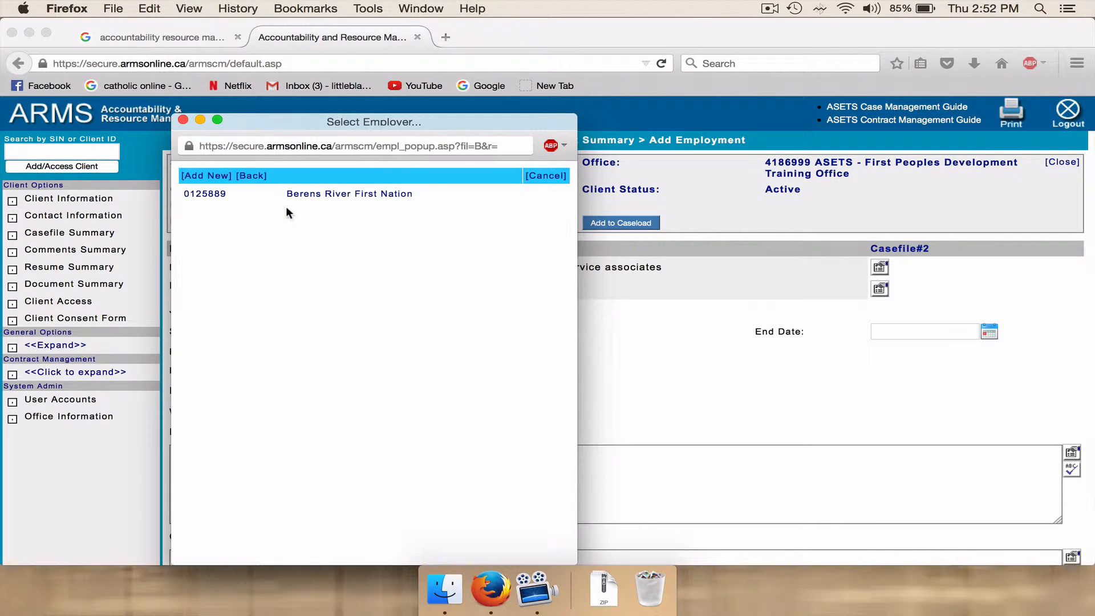
click(325, 195)
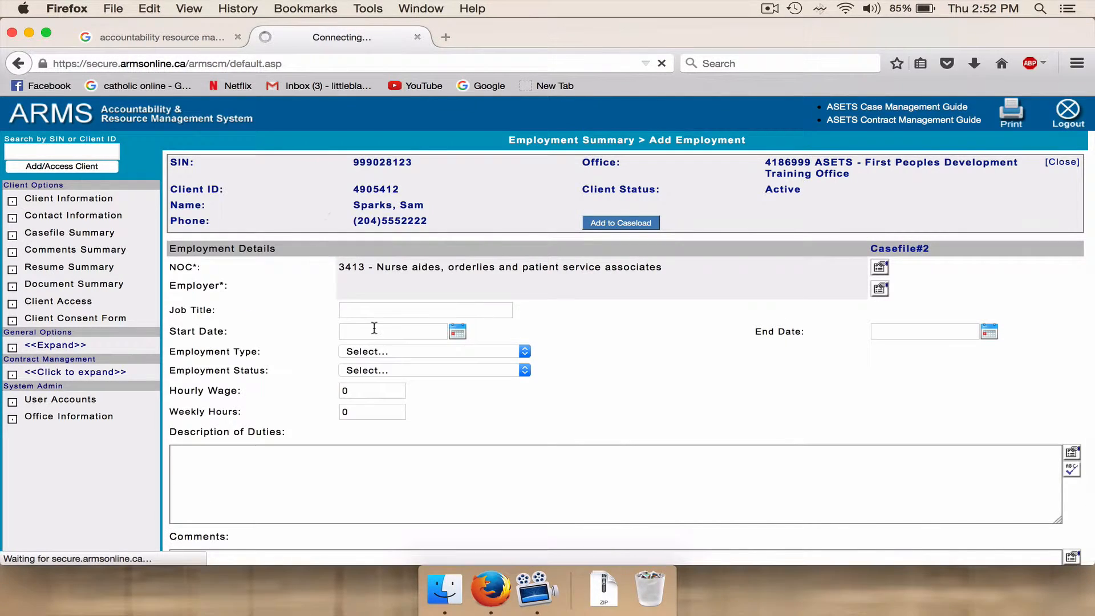
Enter "health care aide" as the new employment record's job title and set its employment type to Full-time.
click(350, 345)
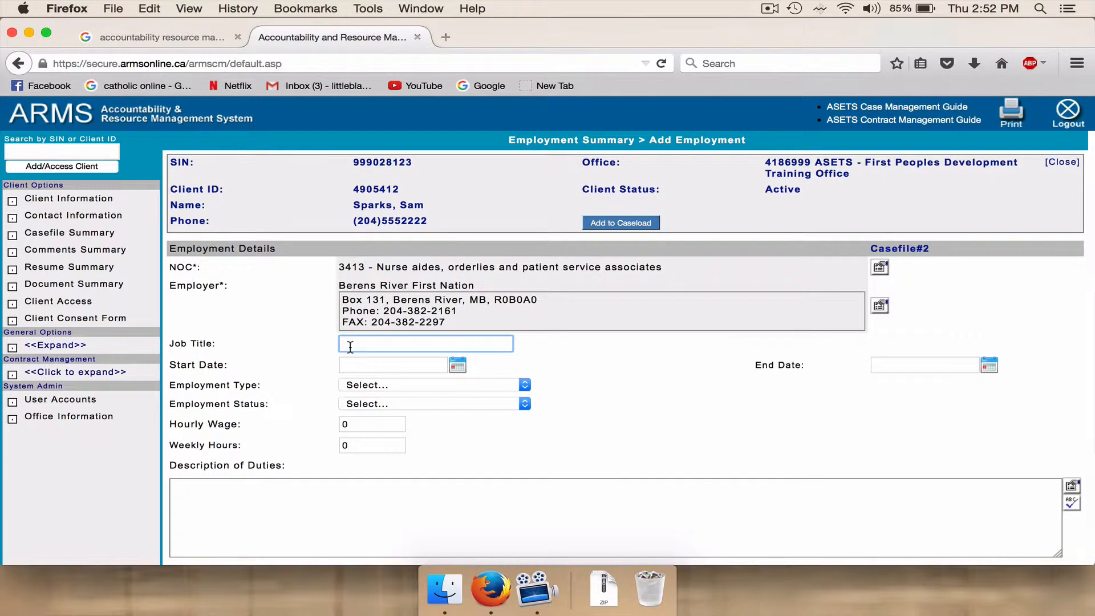
text(health care aide)
click(526, 385)
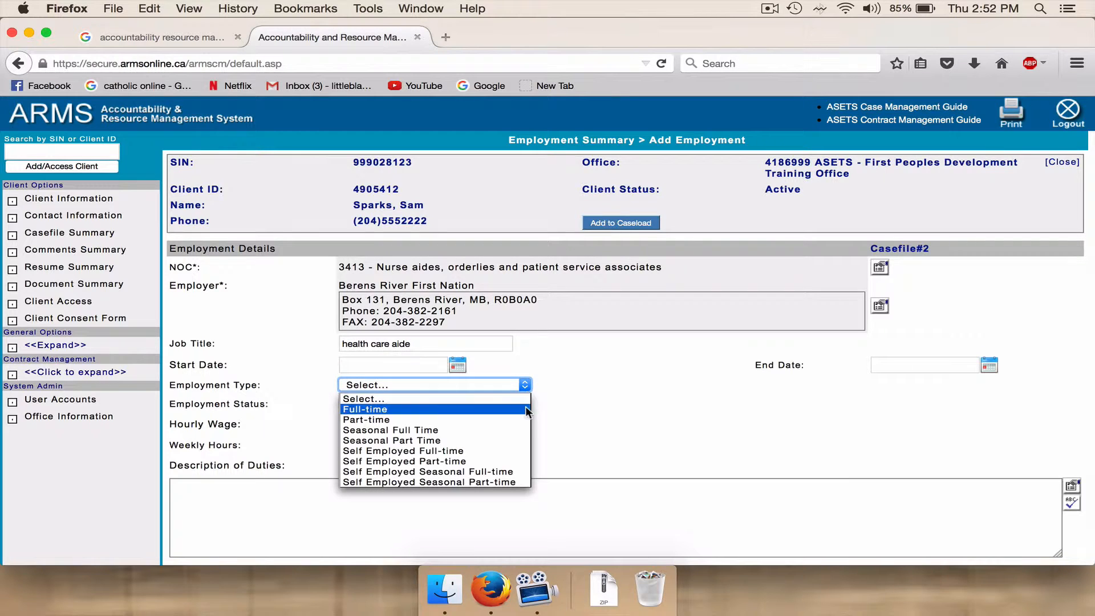
click(524, 405)
Set the employment status to Employed in the new employment record and save it.
click(525, 405)
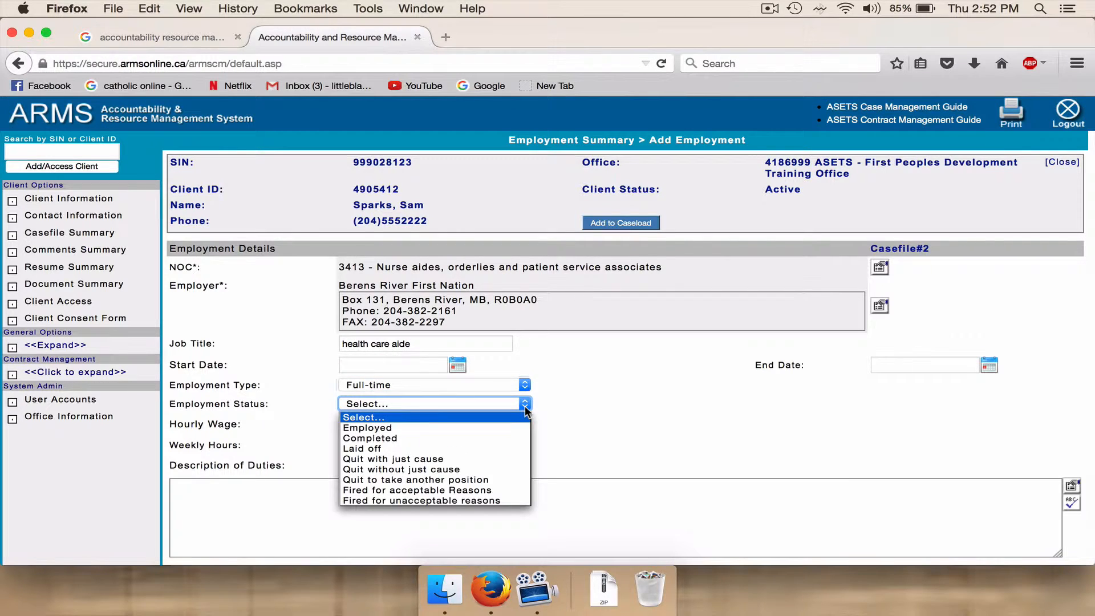
click(524, 424)
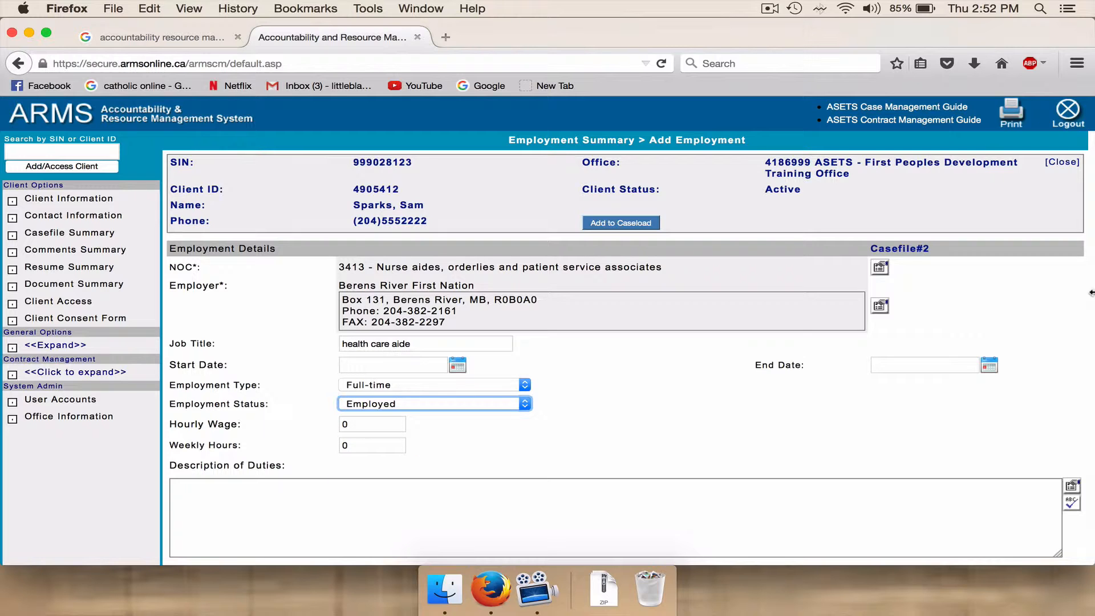
click(1089, 252)
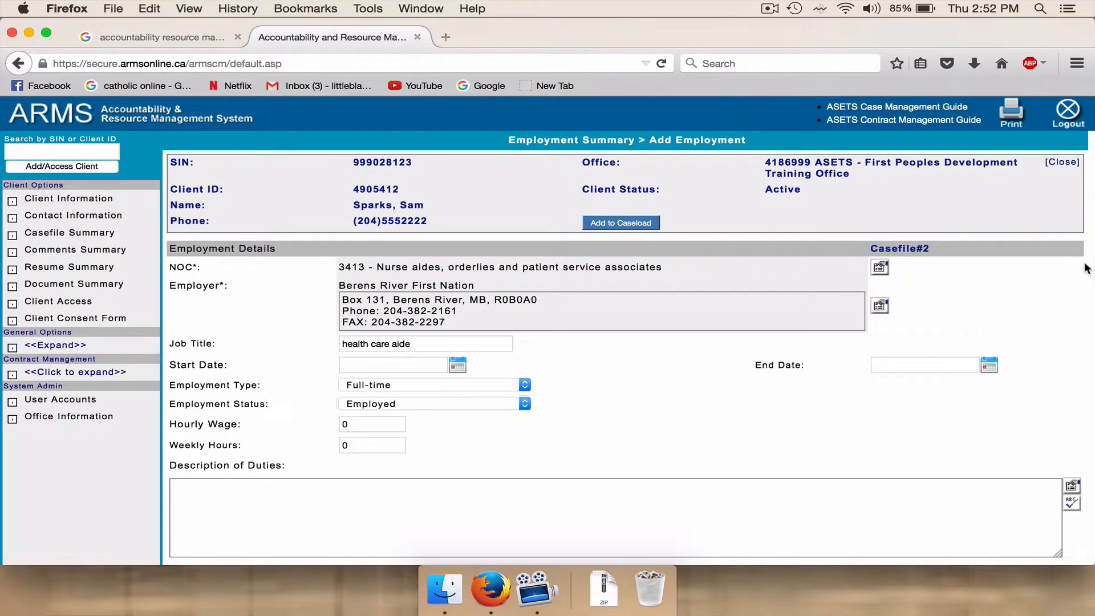
scroll(1086, 268, down, 5)
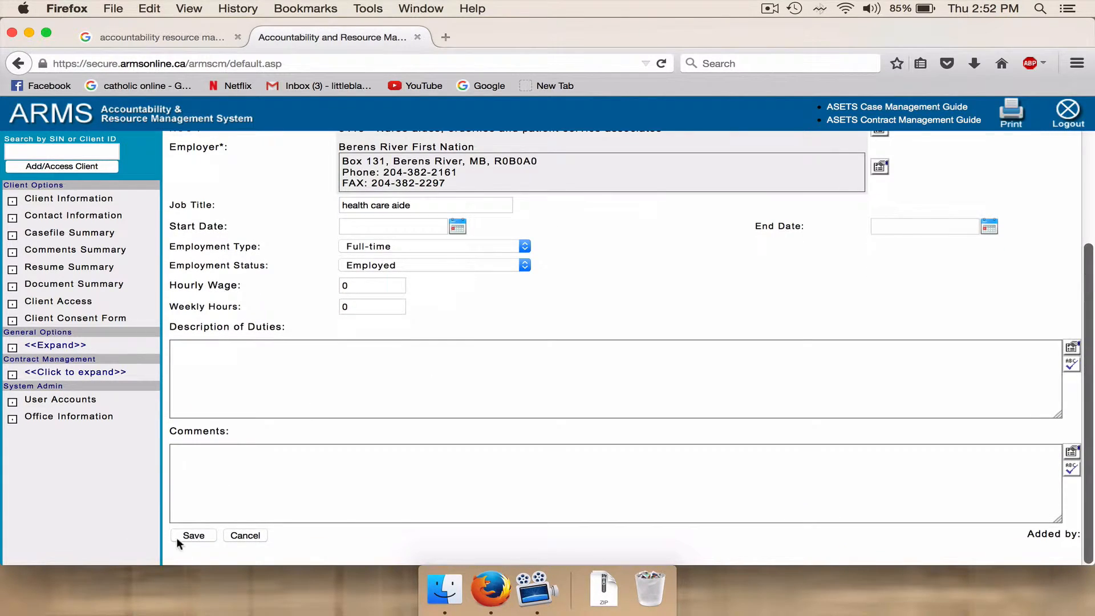
click(194, 535)
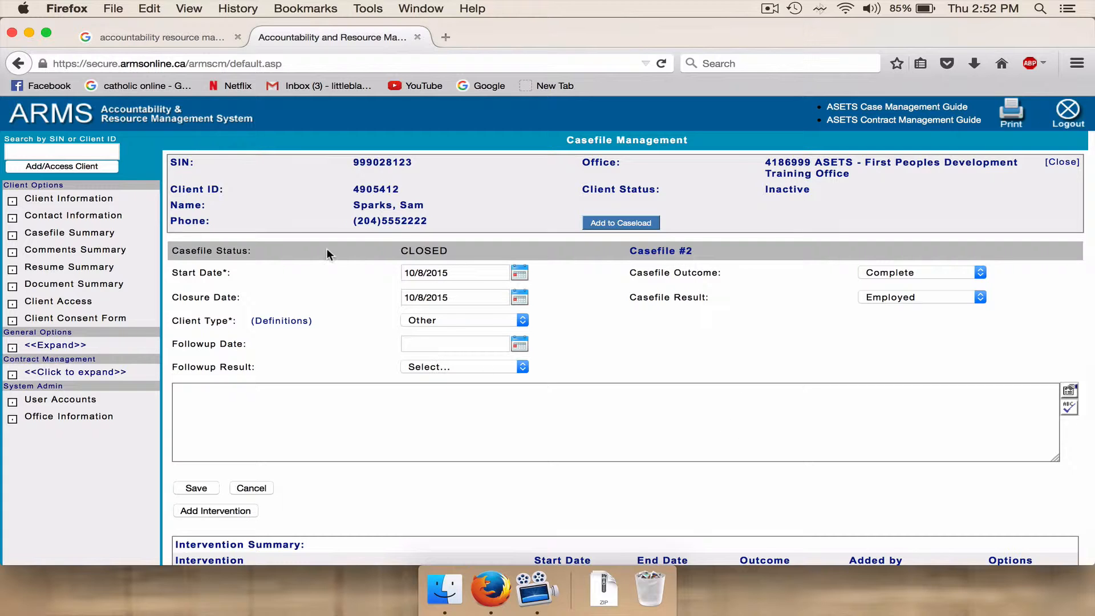
Look up a different client by entering that client's SIN in the client search.
click(31, 151)
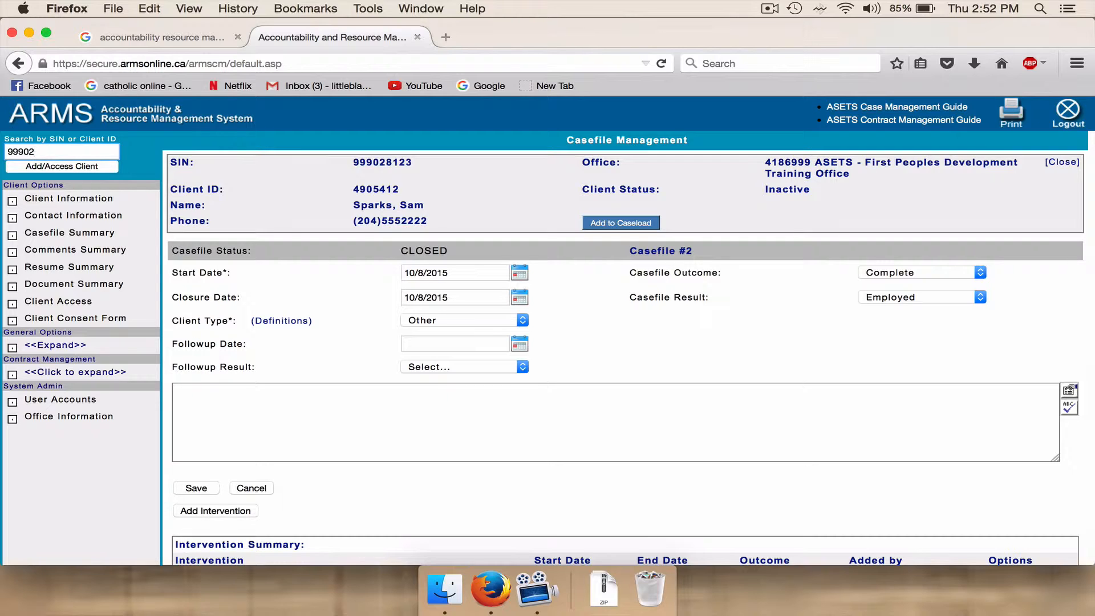
click(49, 165)
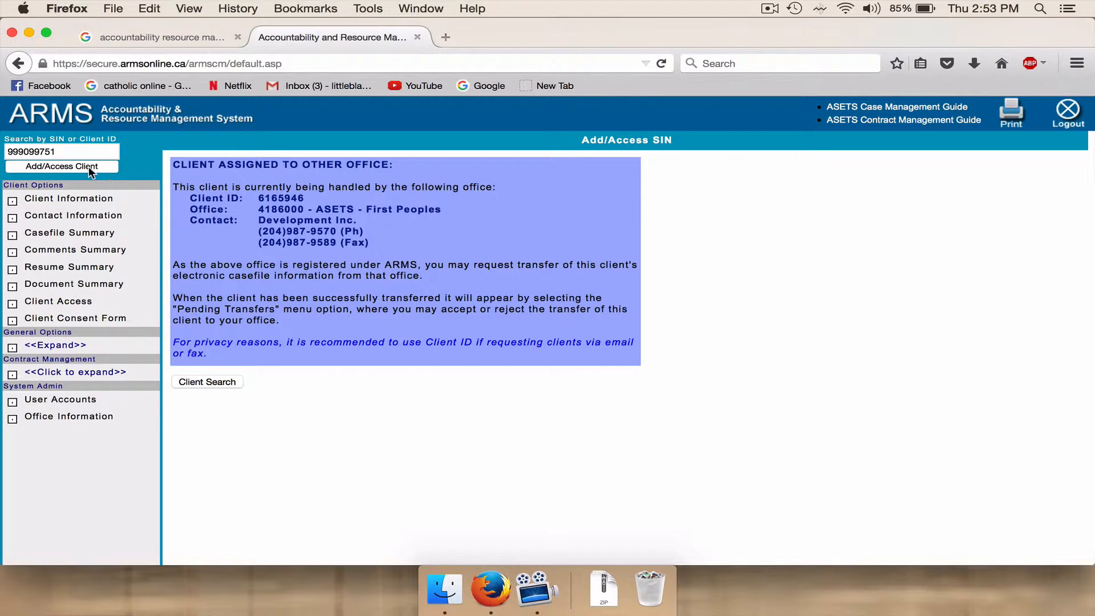
Replace the searched number with the original client's SIN and open that client's information.
click(62, 151)
key(BackSpace)
key(BackSpace)
key(BackSpace)
key(BackSpace)
key(BackSpace)
key(BackSpace)
key(BackSpace)
key(BackSpace)
key(BackSpace)
click(70, 163)
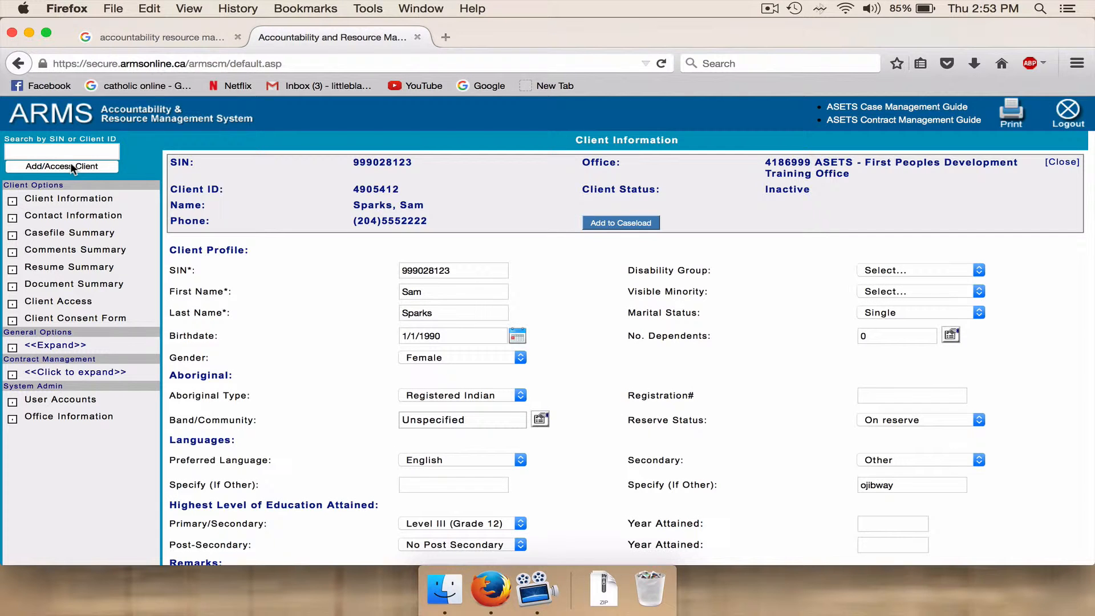
Open the client's access settings, view the offices the client can be shared with, and cancel granting access.
click(57, 303)
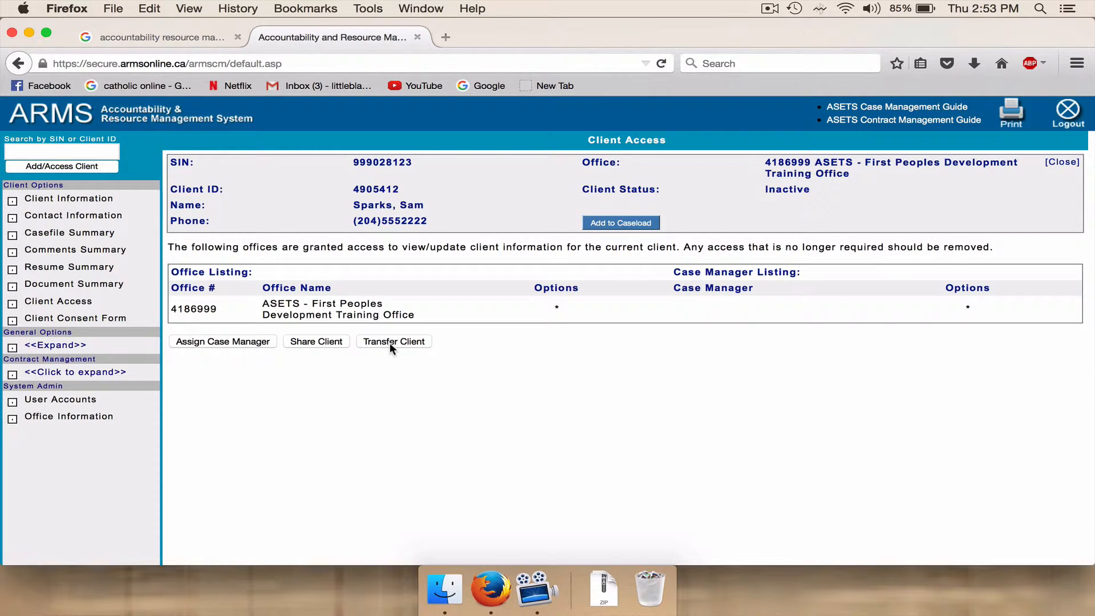
click(311, 341)
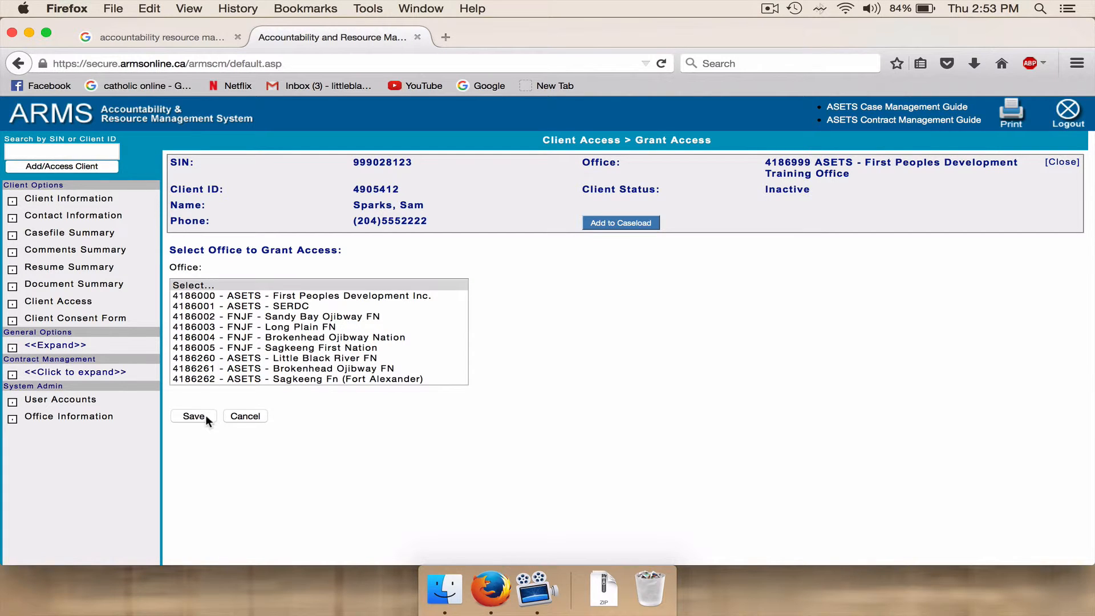
click(248, 416)
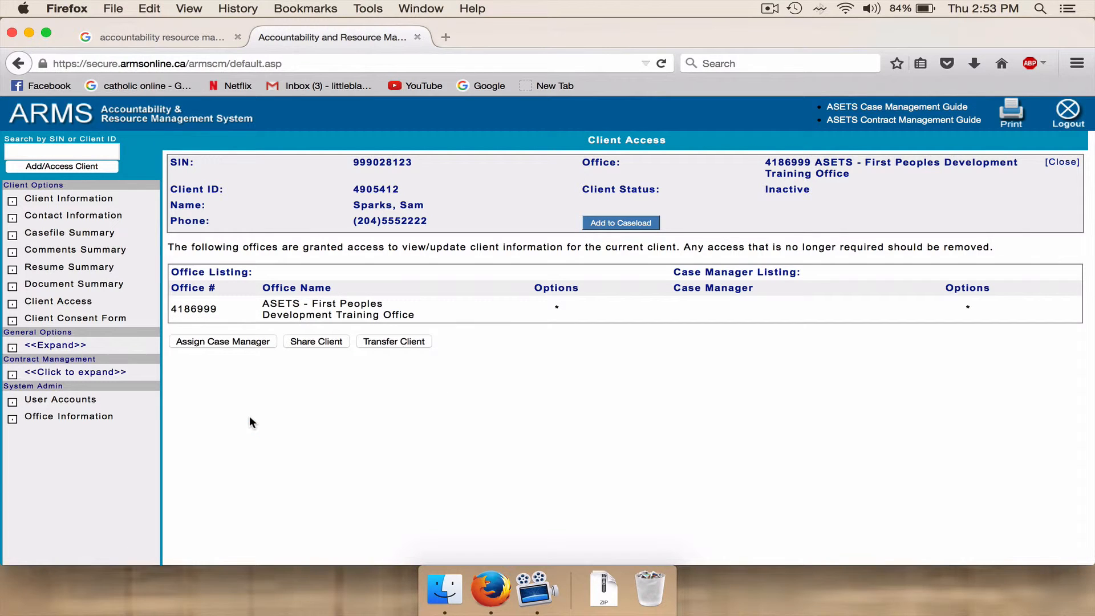
Start a new client search by SIN or client ID.
click(25, 149)
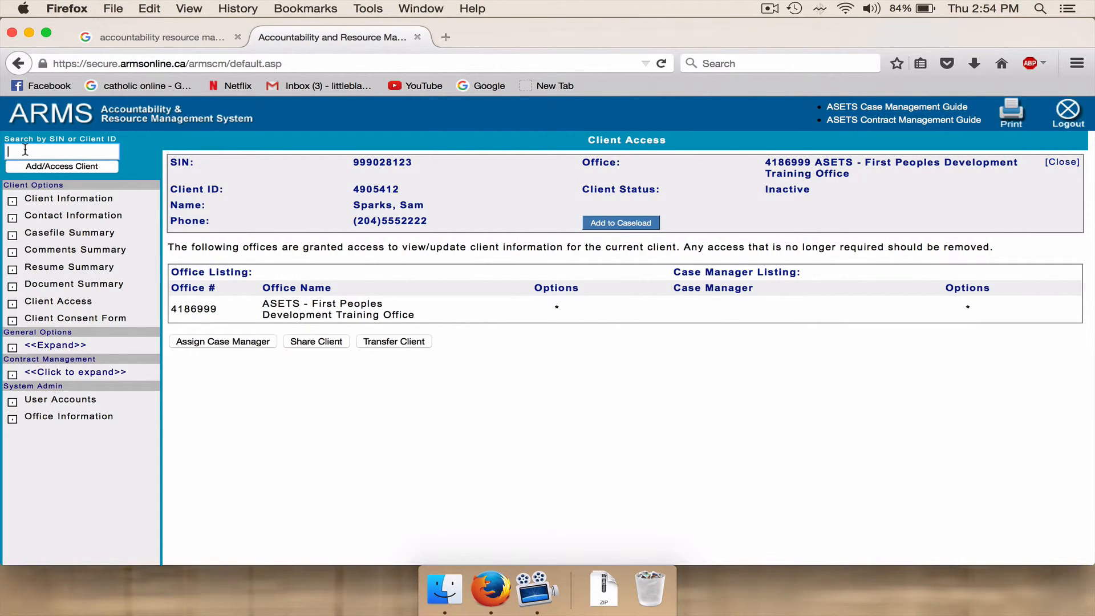